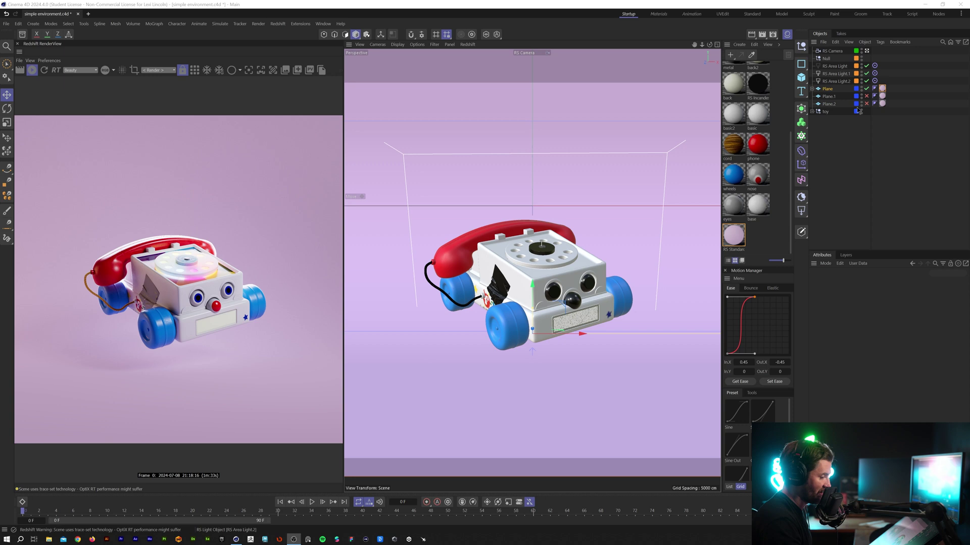
Step: Expand Plane to show its Bend deformer and orbit the default camera around the bent backdrop
click(812, 88)
click(828, 95)
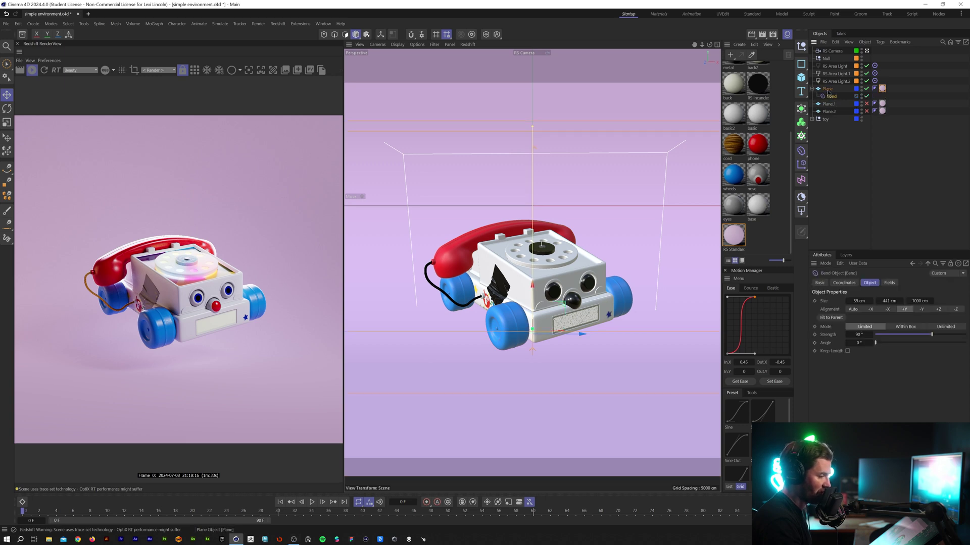
click(867, 51)
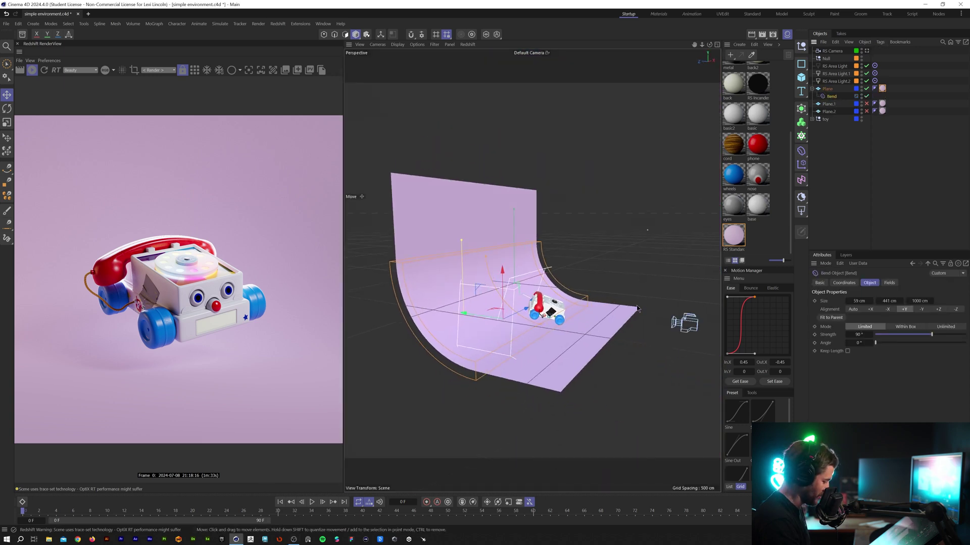
alt+drag(637, 308, 529, 327)
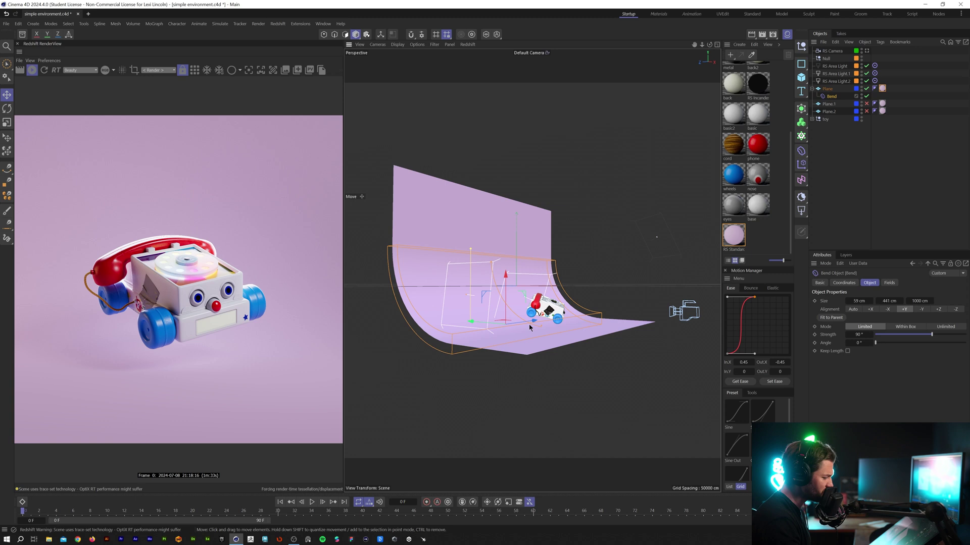
Step: Return to the RS Camera view and move Plane's material tag onto Plane.2
click(826, 58)
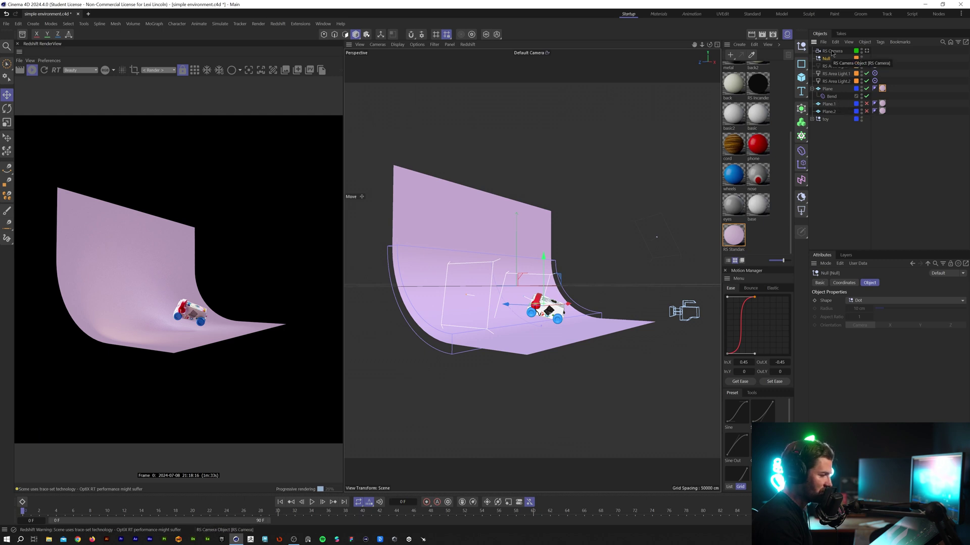
click(866, 51)
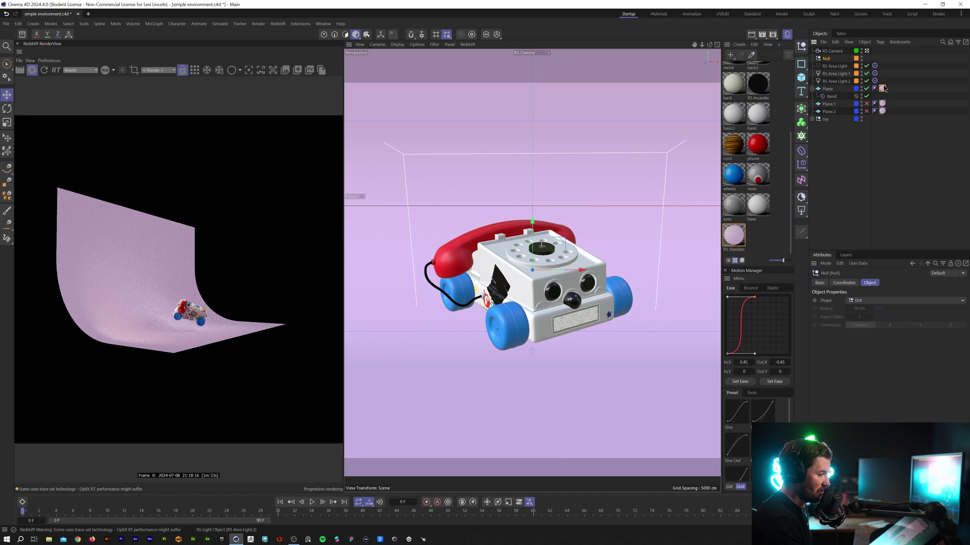
drag(882, 88, 885, 111)
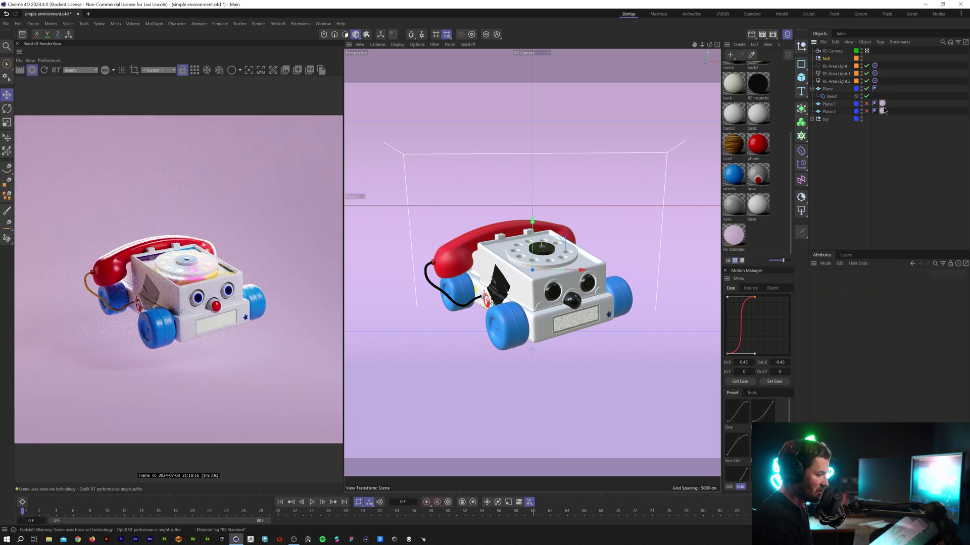
Step: Delete the material tags from Plane.1 and Plane.2 and turn the area lights off for rendering
key(Delete)
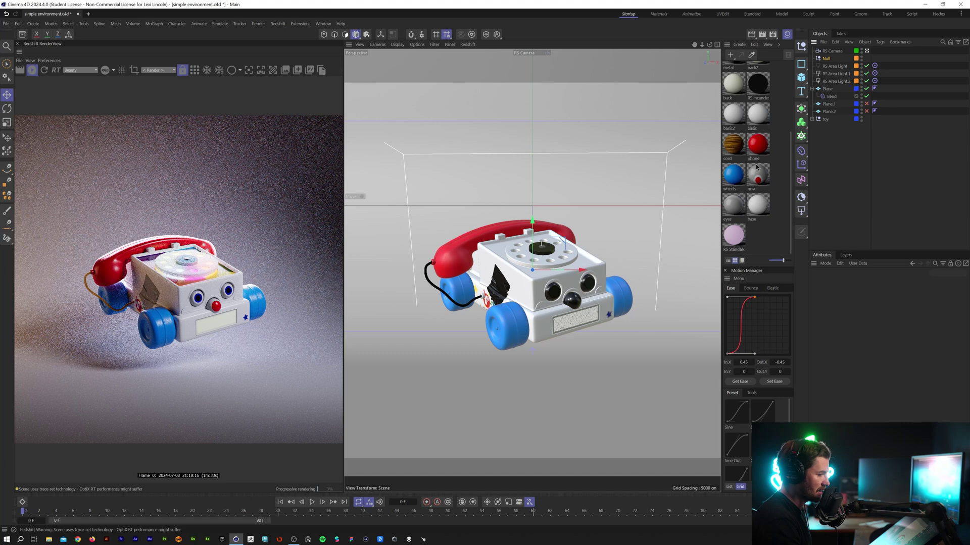
scroll(756, 167, up, 4)
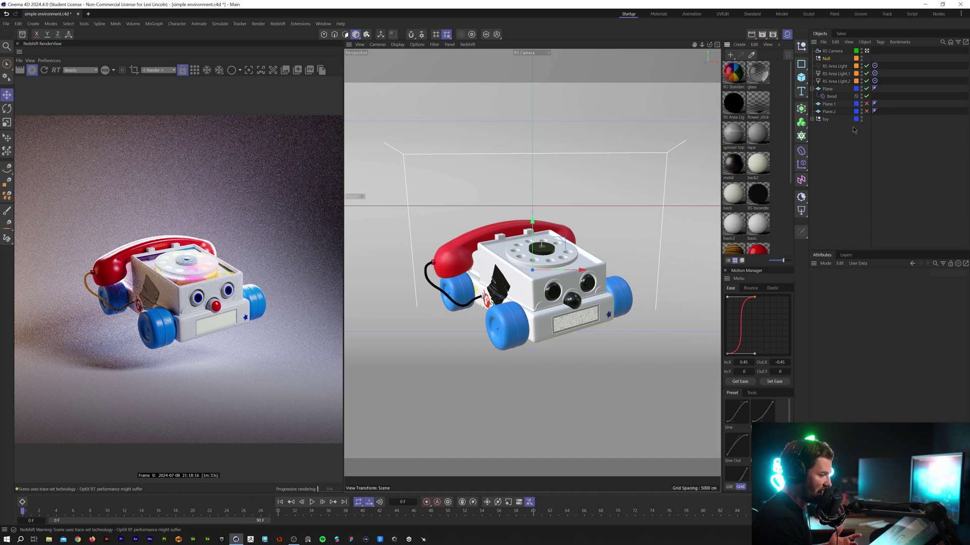
drag(866, 81, 866, 73)
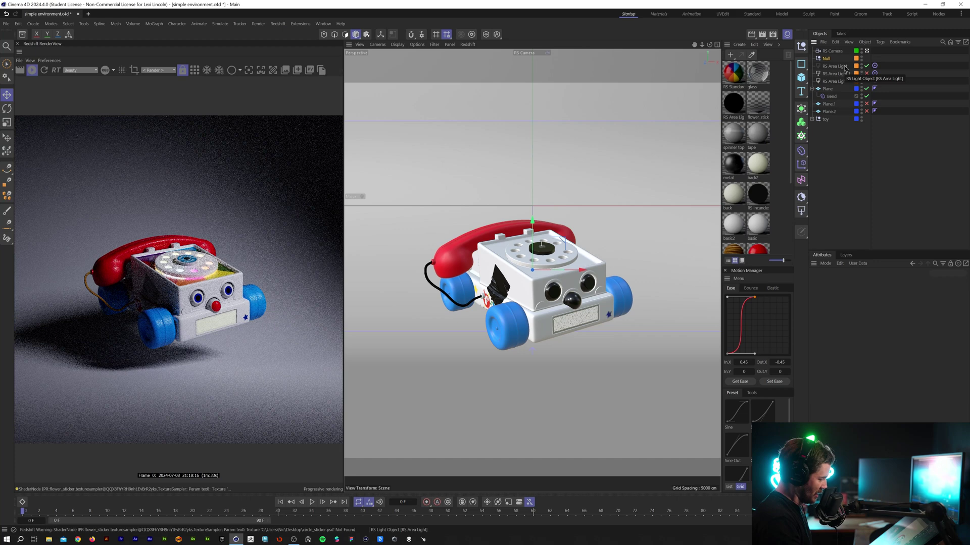
Step: Solo RS Area Light, Area Light.1 and Area Light.2 in turn, then re-enable RS Area Light
click(834, 66)
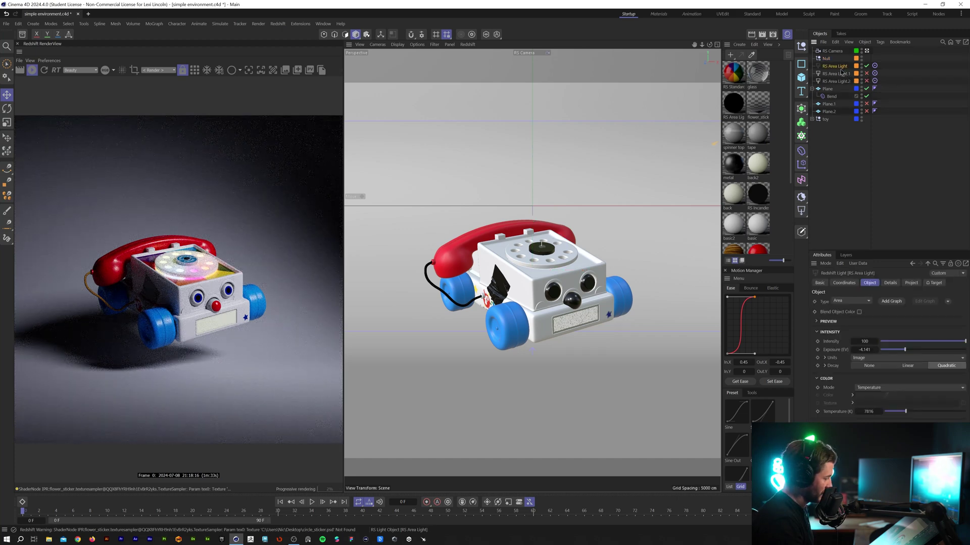
click(867, 66)
click(866, 73)
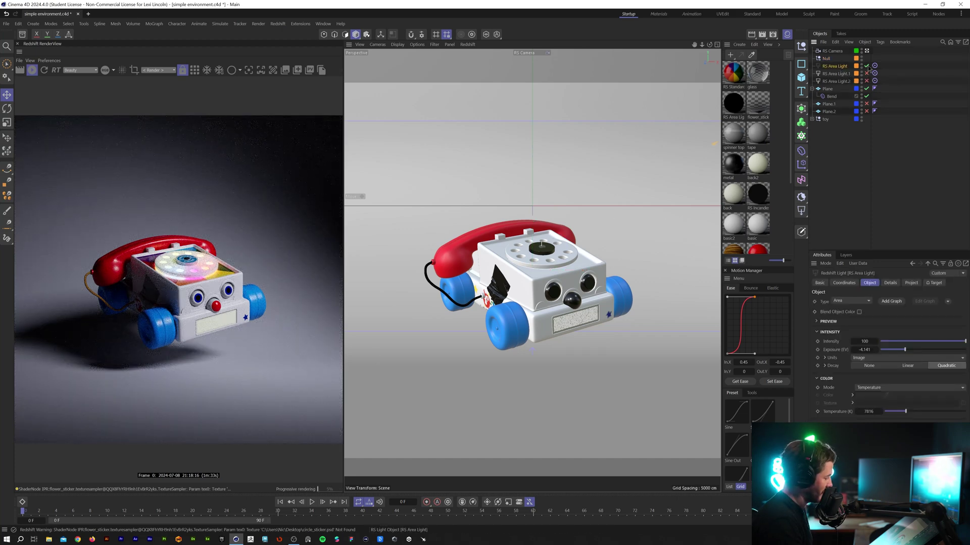
click(835, 75)
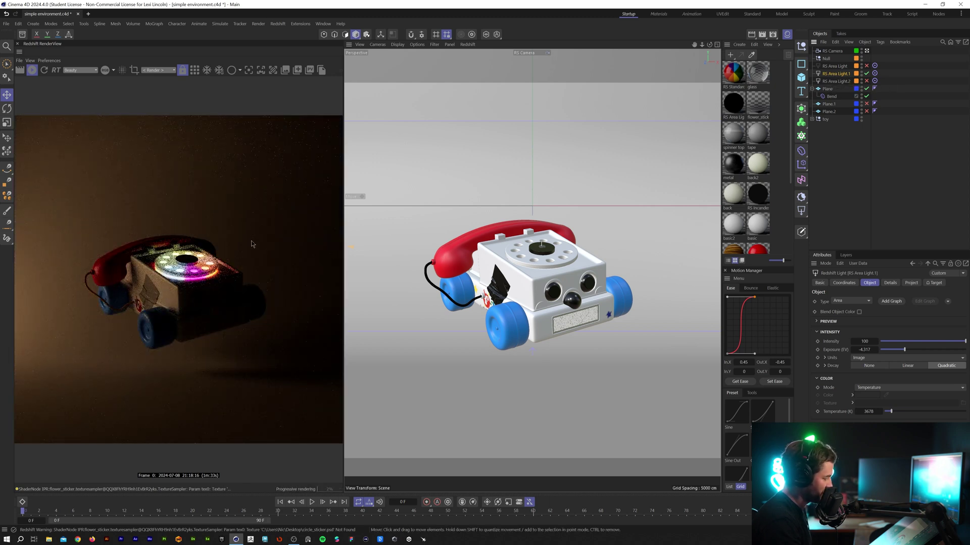
click(867, 73)
click(867, 81)
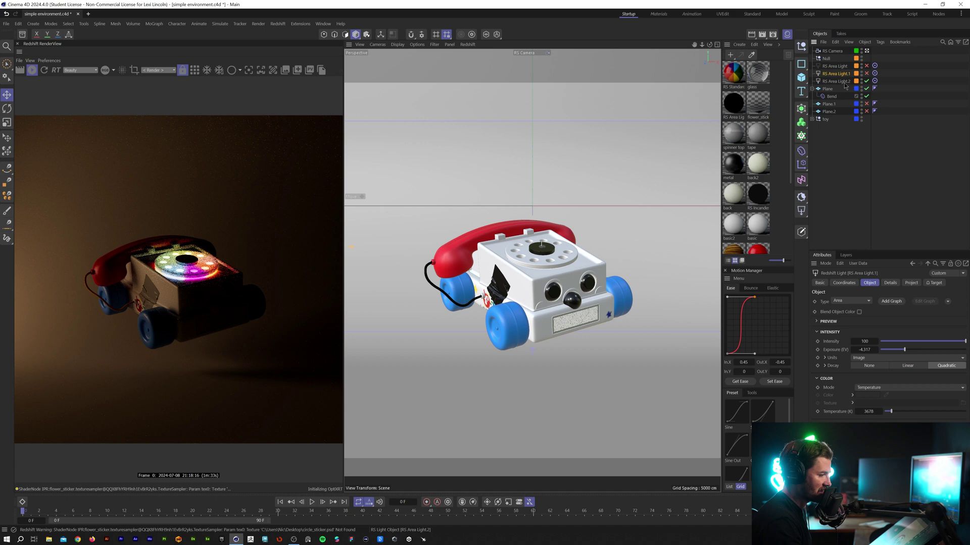
click(843, 82)
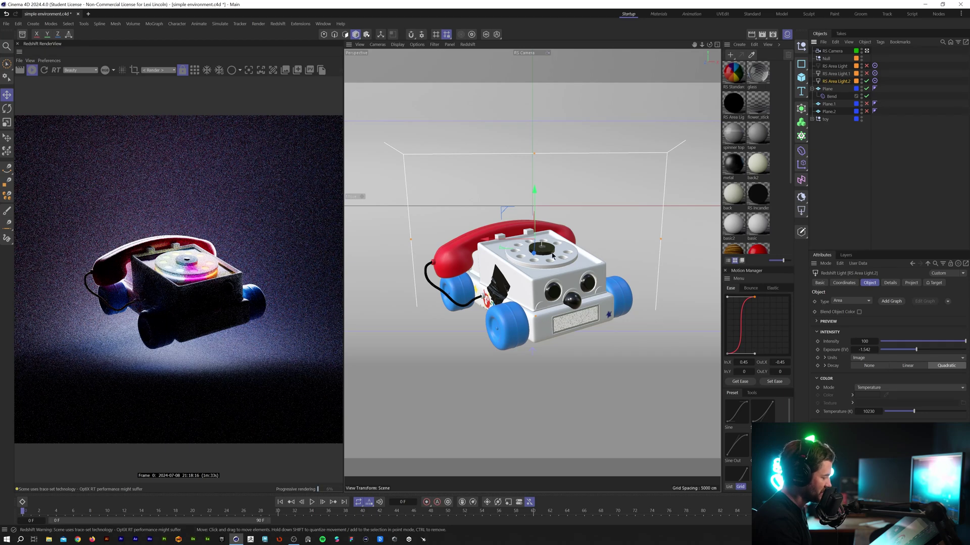
click(867, 66)
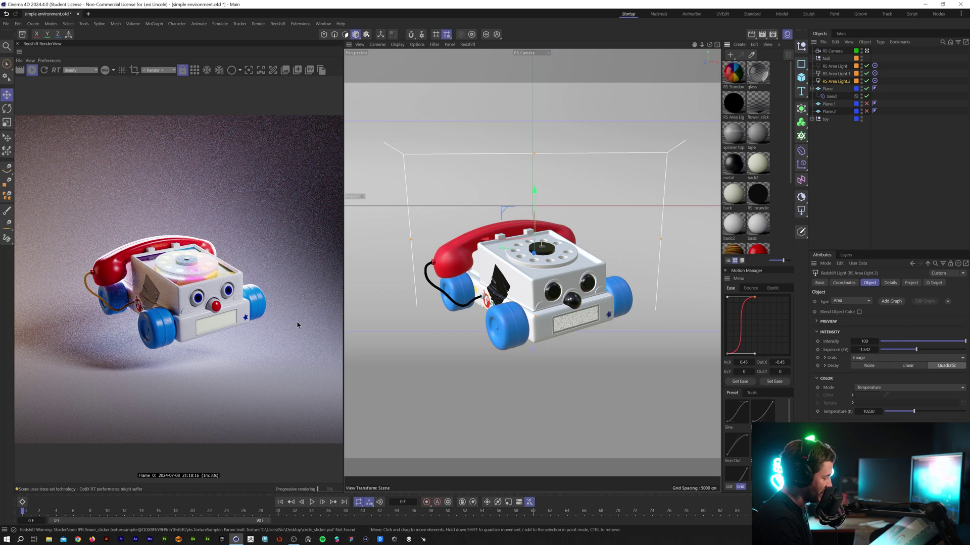
Step: Create an RS Standard material, assign it to the backdrop Plane, and open its node graph
click(730, 55)
mouse_move(773, 83)
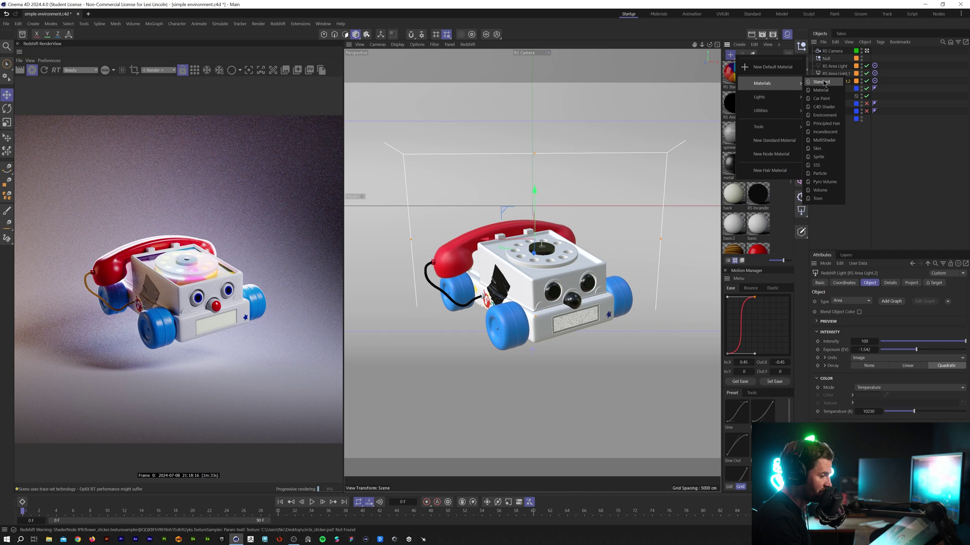
click(821, 82)
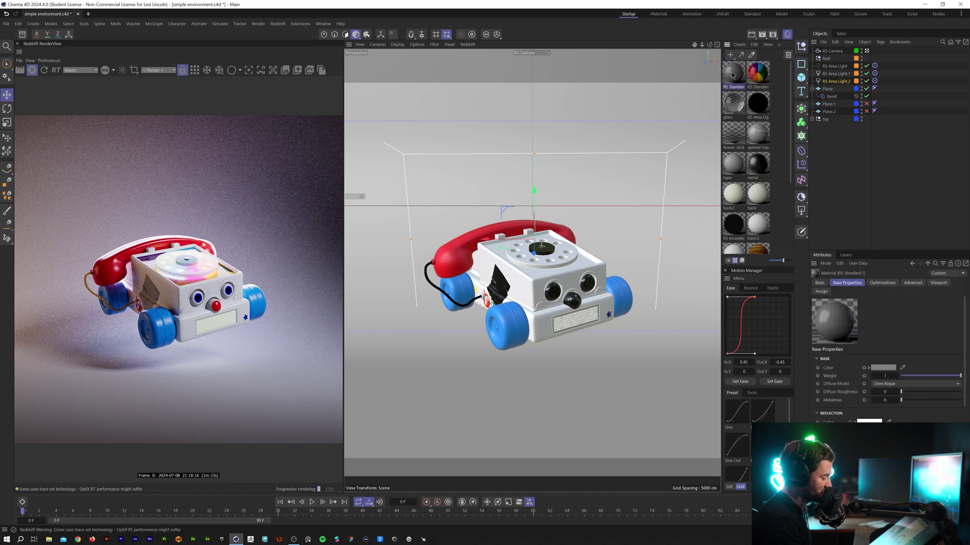
mouse_move(733, 75)
mouse_down()
mouse_move(836, 122)
mouse_move(827, 90)
mouse_up()
click(813, 89)
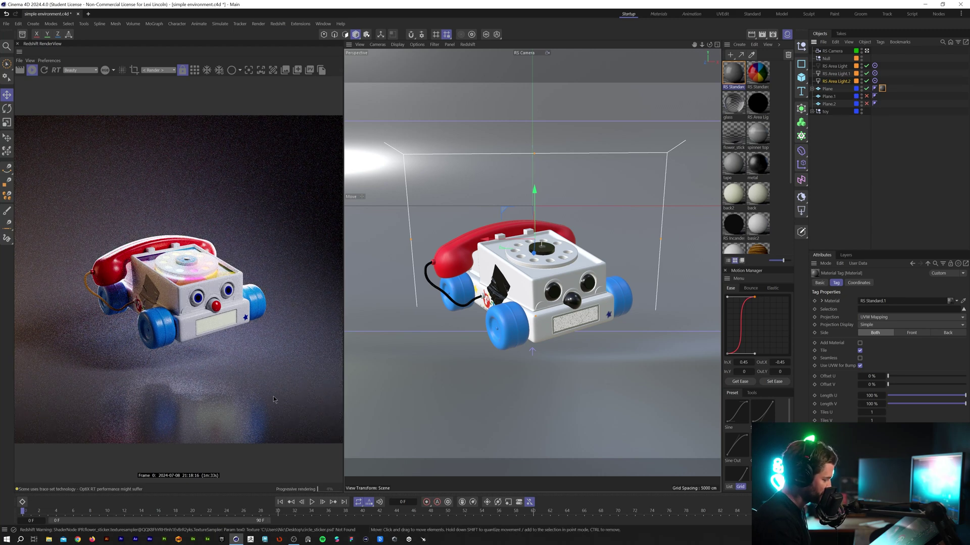
double_click(735, 74)
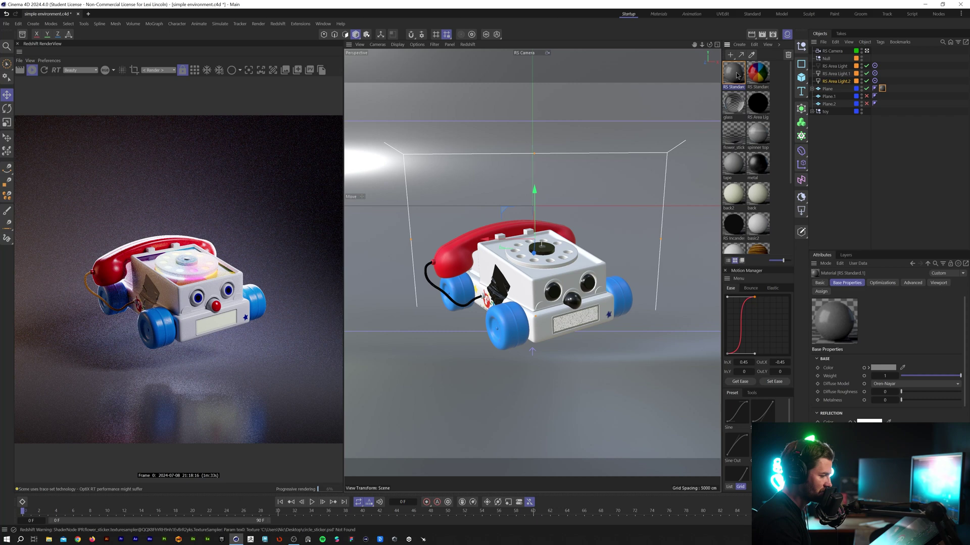
Step: Rearrange the RS Standard and Output nodes and add an Incandescent node below them
drag(711, 66, 570, 59)
drag(570, 166, 546, 128)
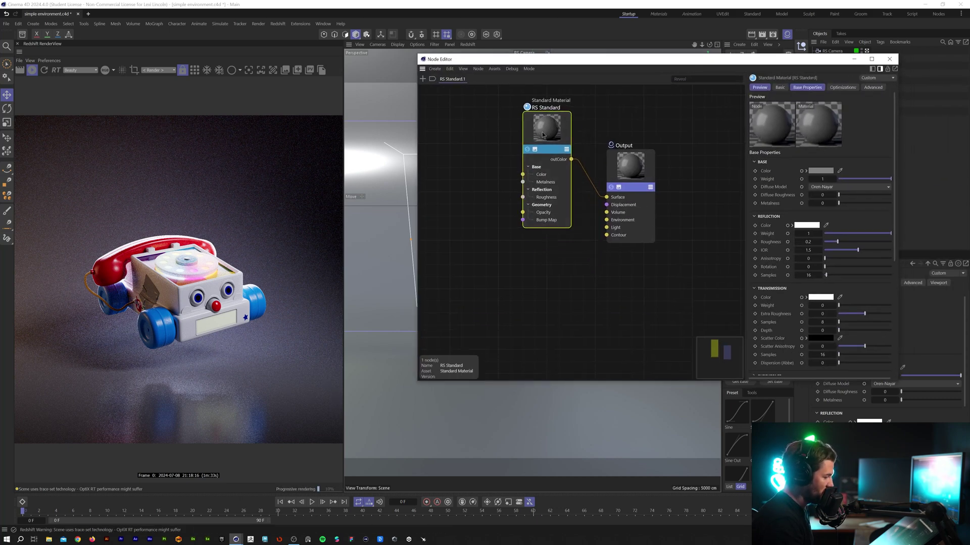
drag(626, 170, 659, 204)
drag(550, 131, 563, 126)
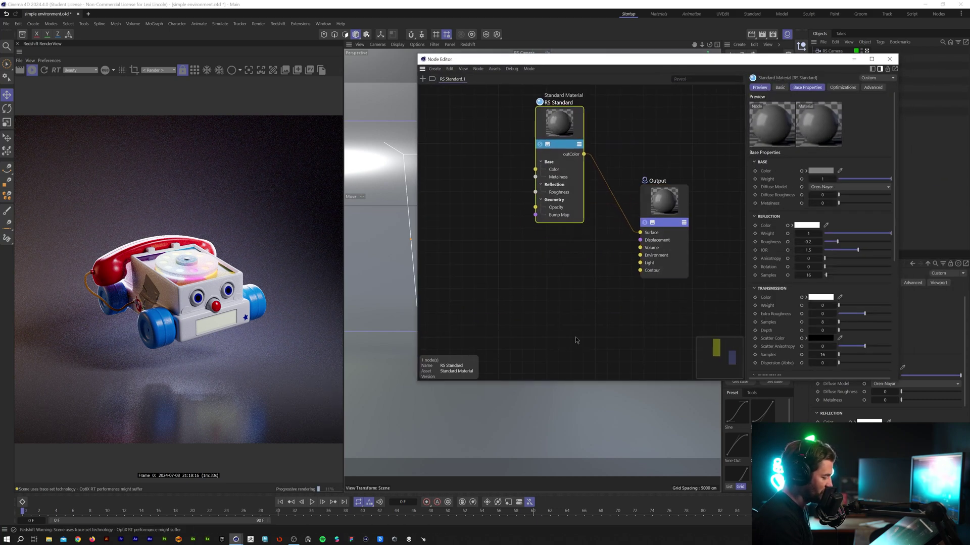
double_click(561, 283)
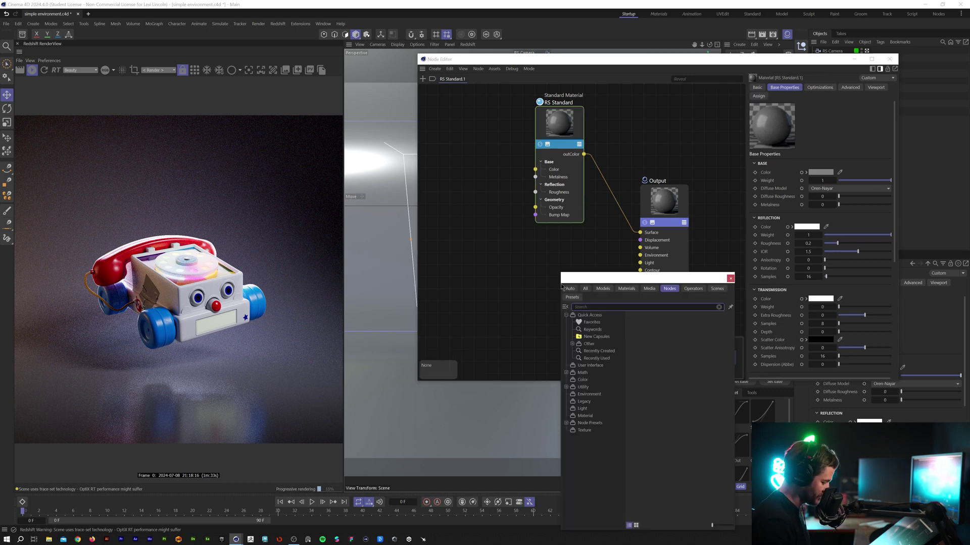
text(inc)
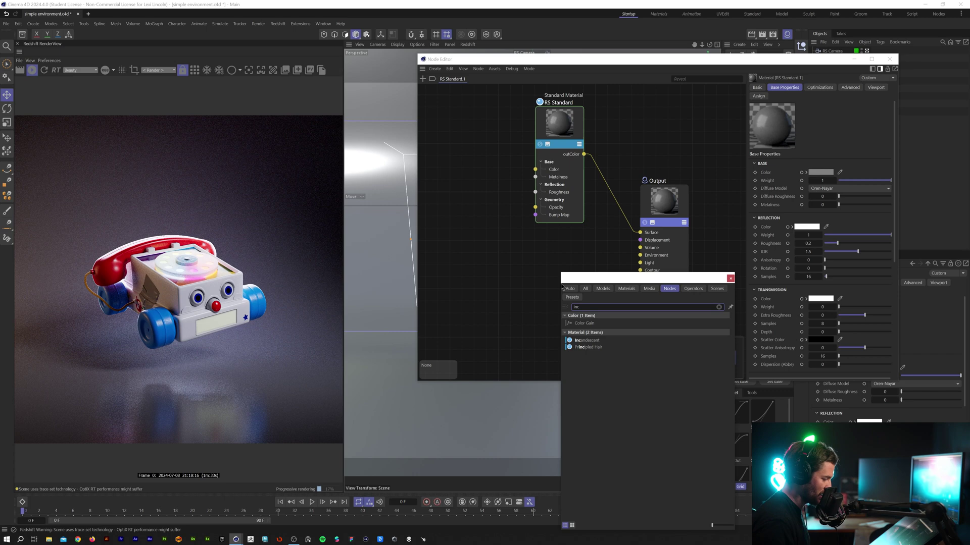
double_click(586, 340)
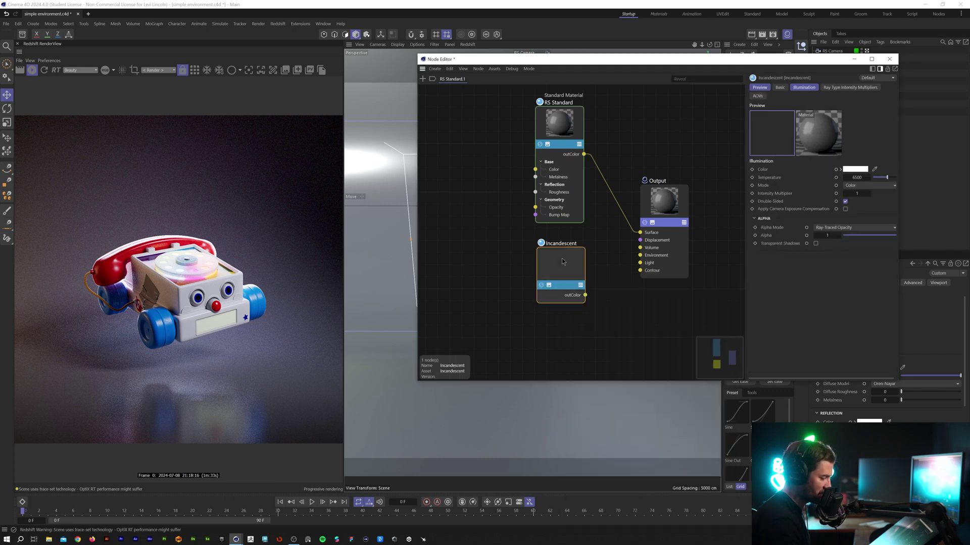
drag(565, 270, 563, 307)
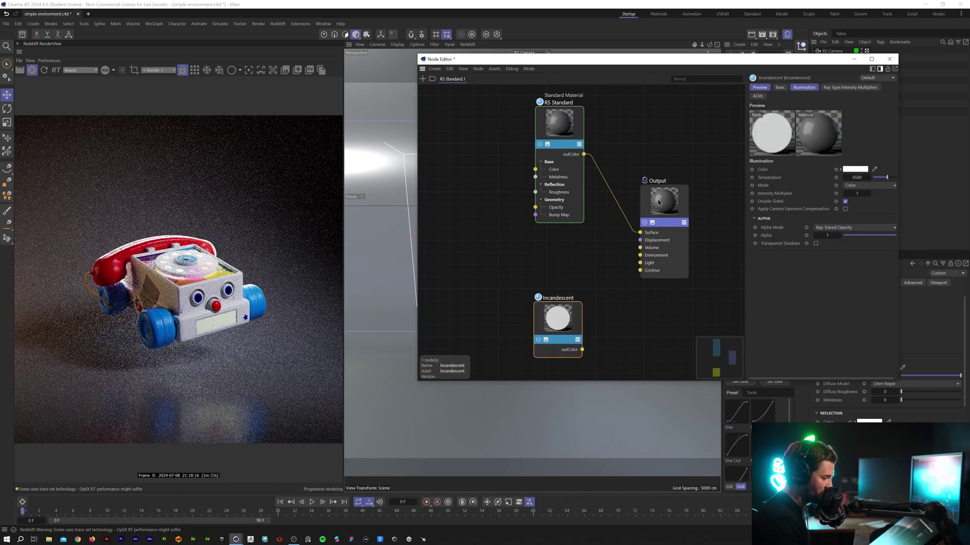
drag(664, 202, 682, 190)
Step: Add a Material Blender node and a Color node to the graph
double_click(604, 252)
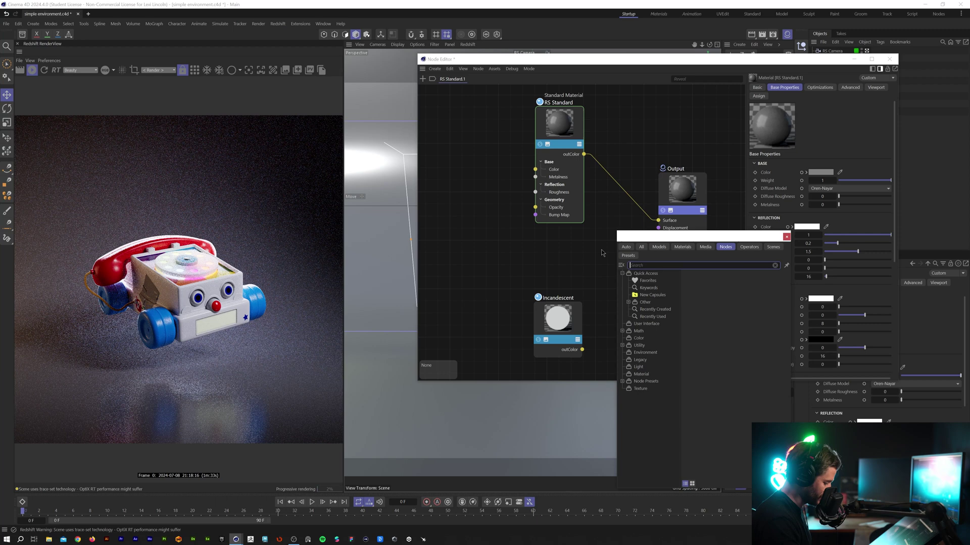
text(blend)
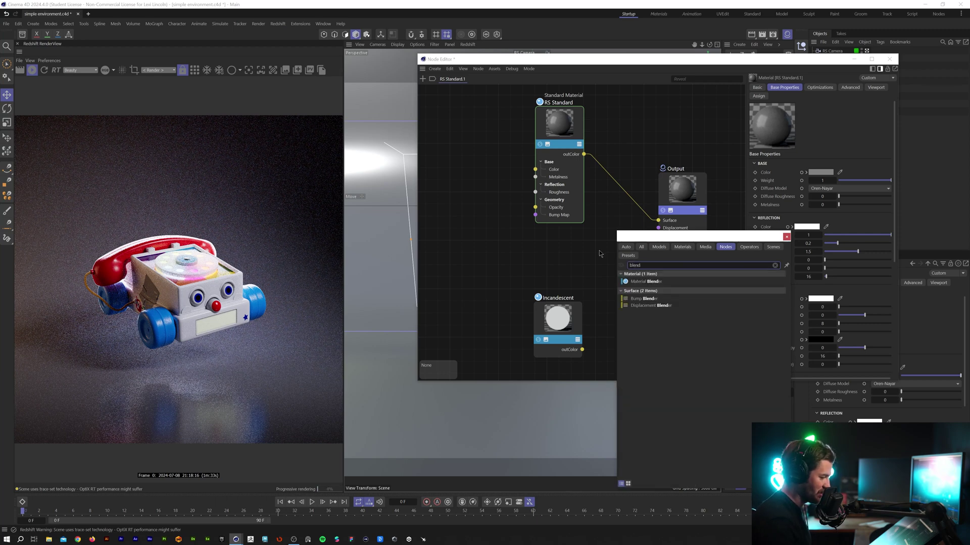
click(644, 282)
drag(661, 174, 674, 166)
double_click(461, 173)
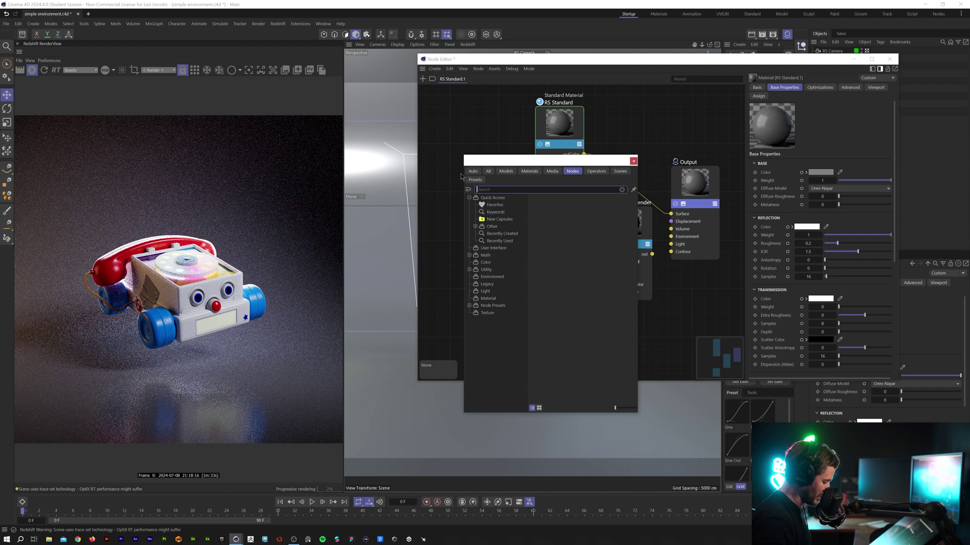
text(cclo)
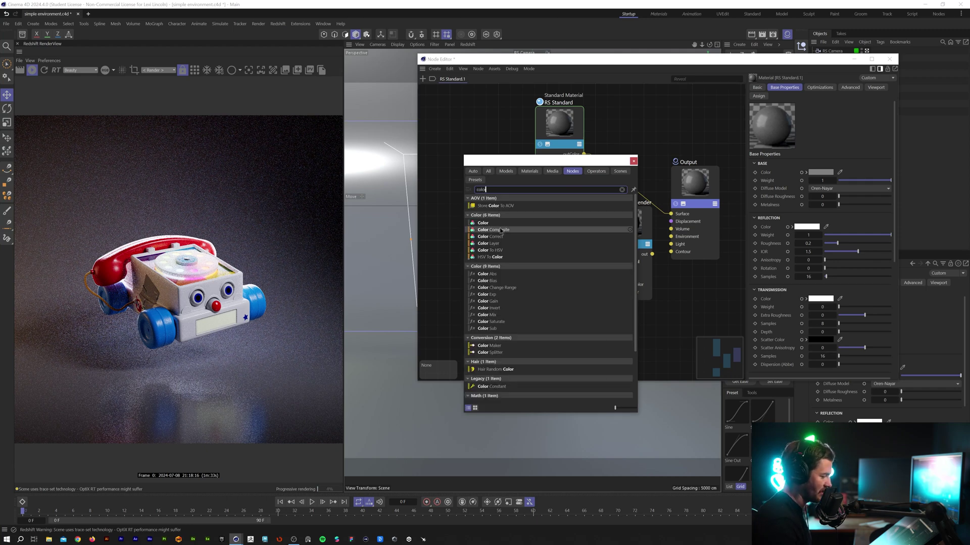
key(Return)
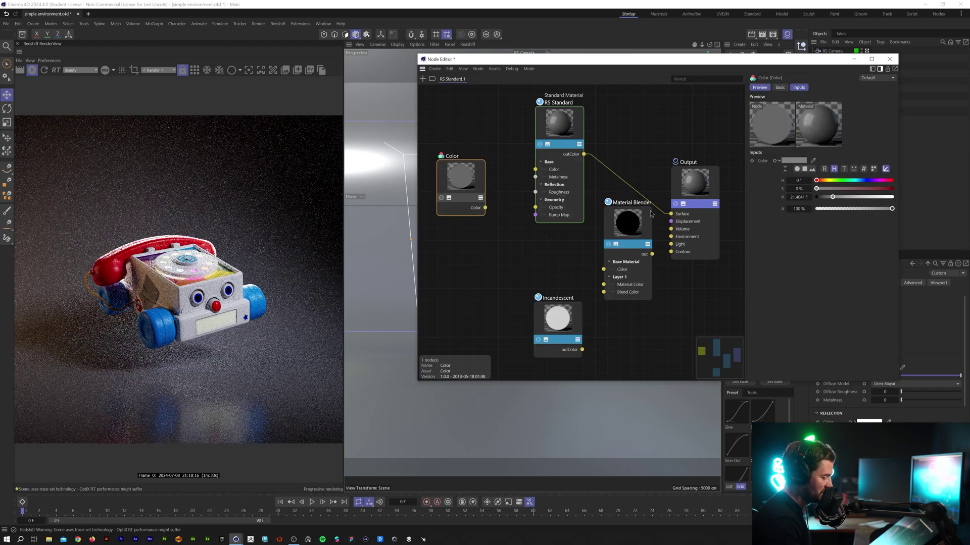
Step: Wire the Color node into RS Standard's base Color and Incandescent's Illumination Color
drag(484, 207, 536, 171)
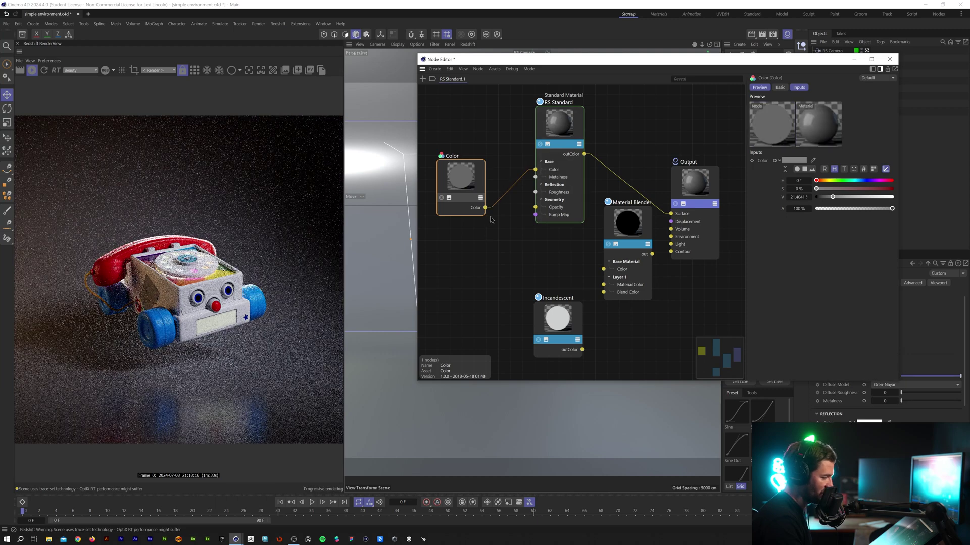
drag(485, 207, 545, 360)
key(Escape)
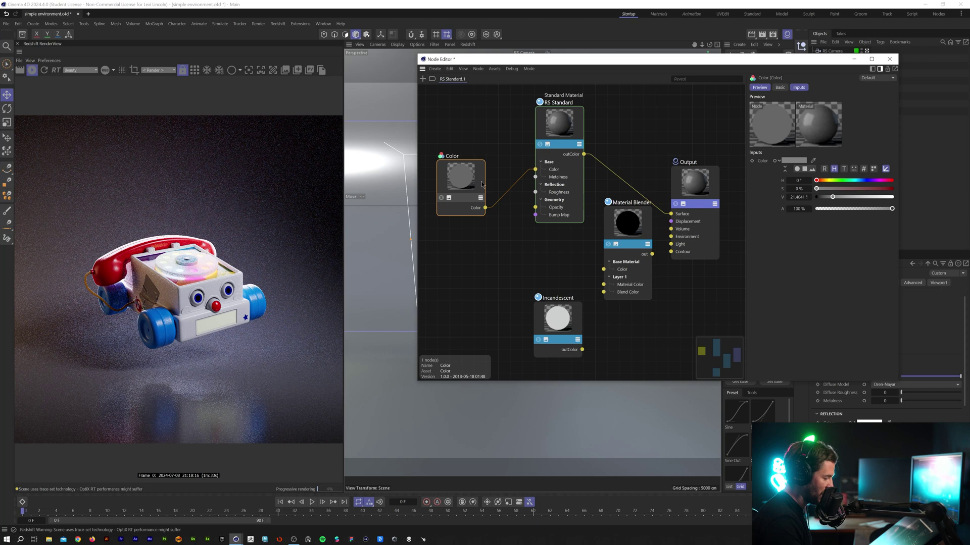
drag(485, 207, 545, 356)
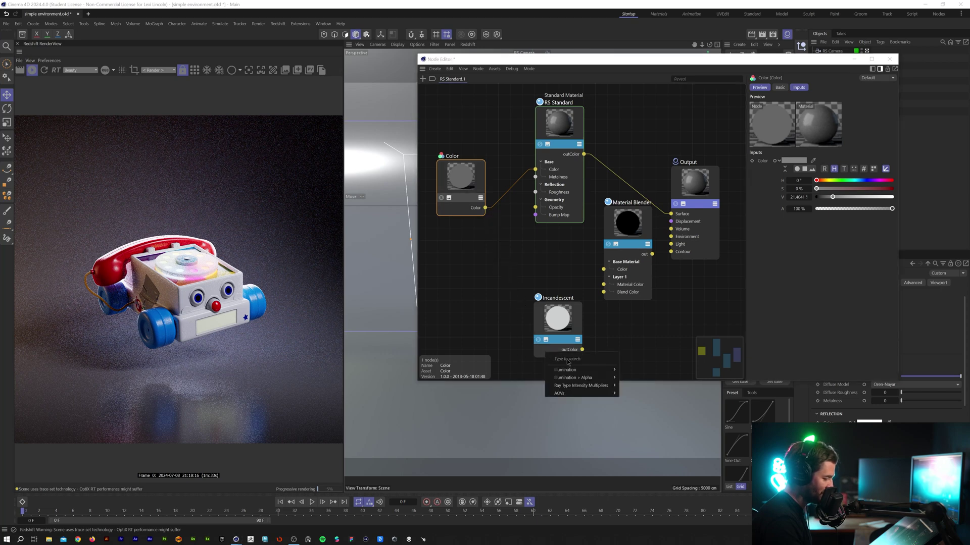
mouse_move(574, 373)
click(629, 375)
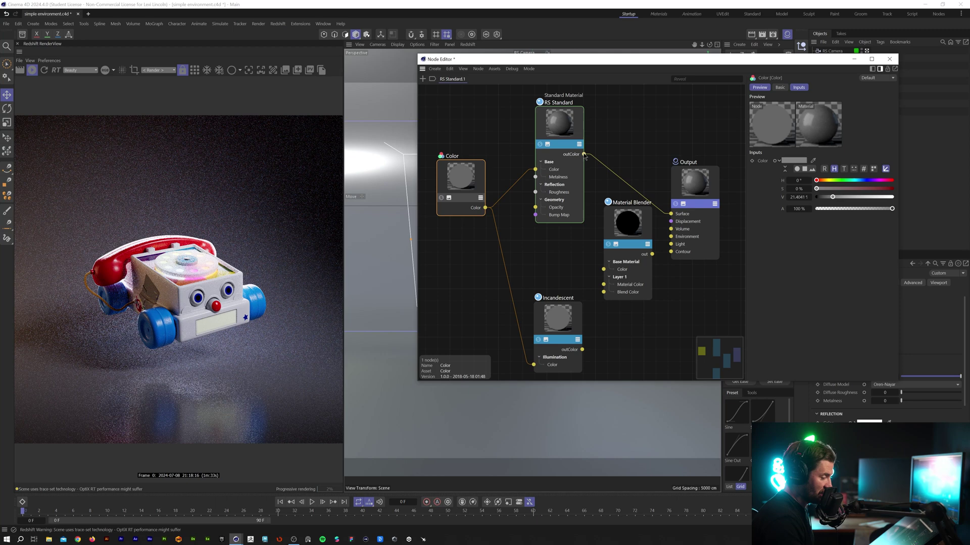
Step: Feed RS Standard into the blender's Base and Incandescent into Layer 1, then tidy the layout
drag(584, 155, 621, 270)
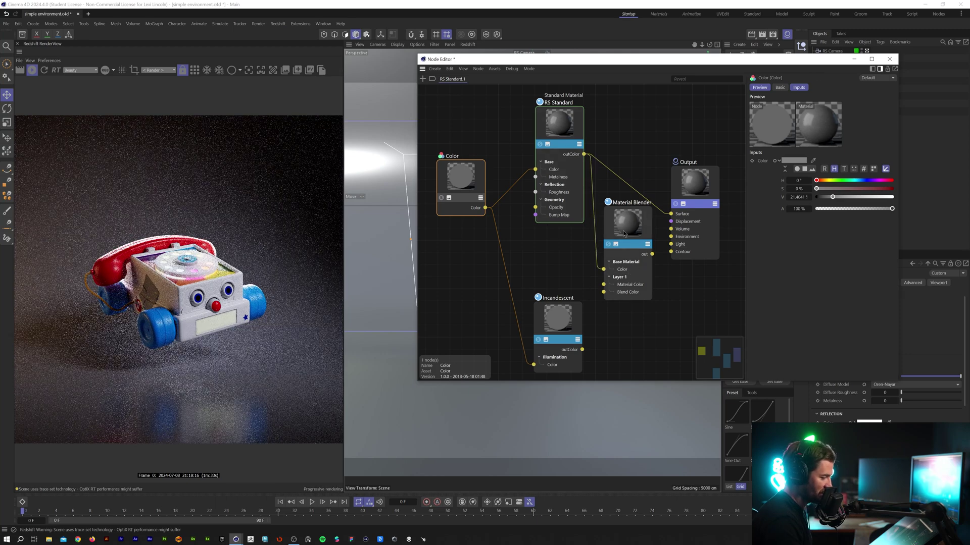
drag(624, 265, 625, 241)
drag(581, 350, 604, 262)
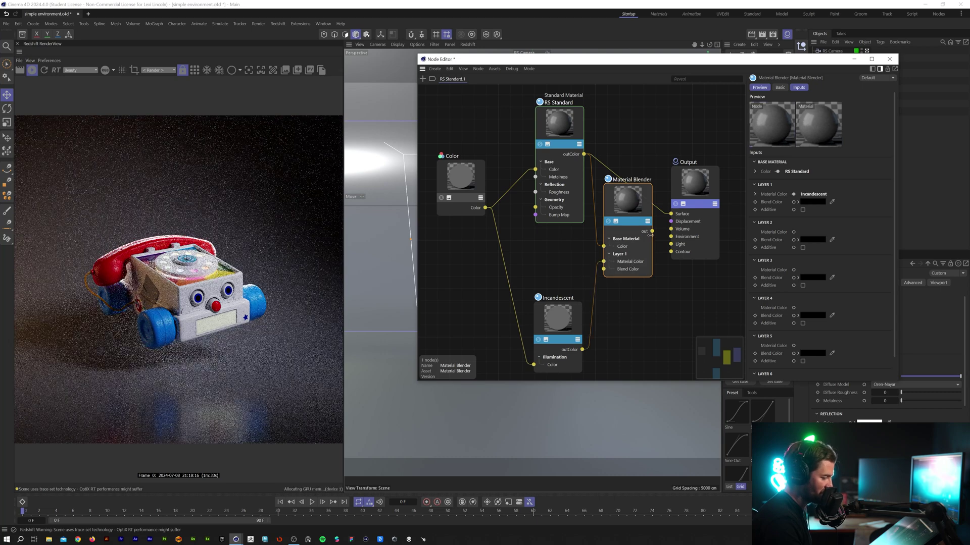
drag(629, 210, 627, 208)
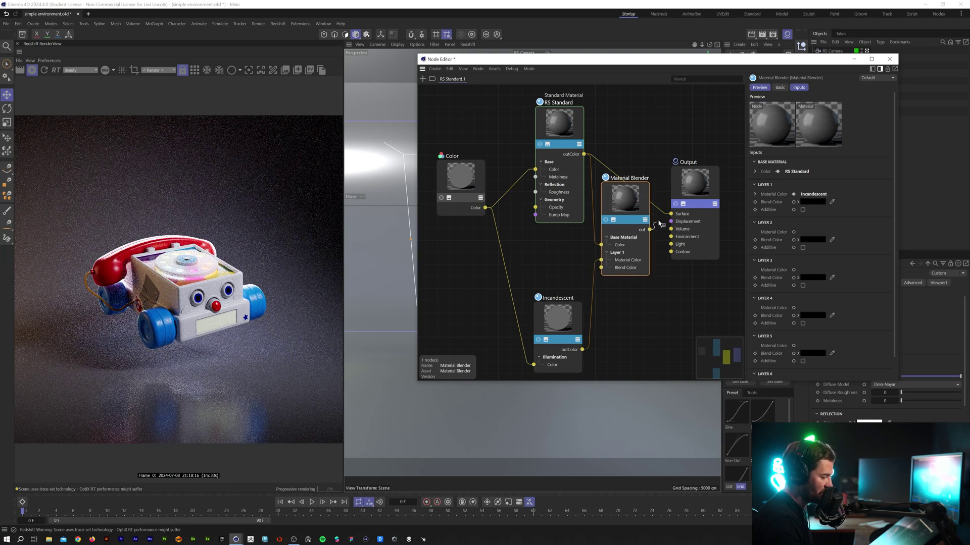
drag(695, 182, 701, 185)
drag(634, 201, 640, 199)
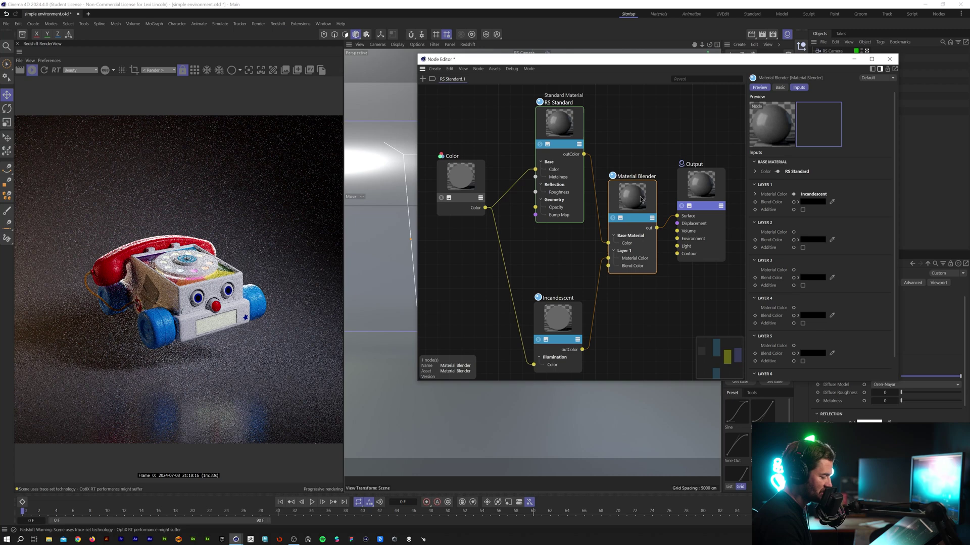
drag(558, 147, 560, 173)
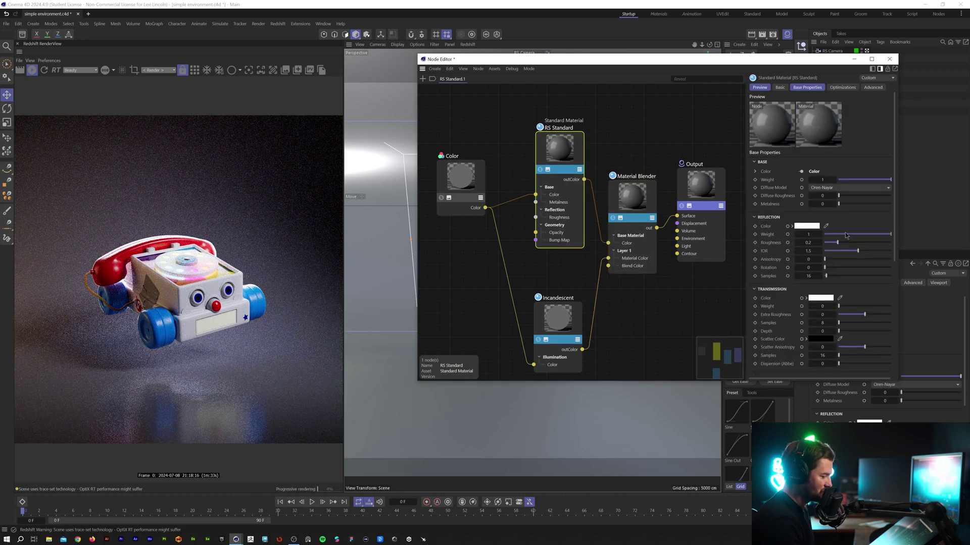
Step: Set RS Standard's Reflection Weight to 0 and select the shared Color node
drag(846, 234, 821, 235)
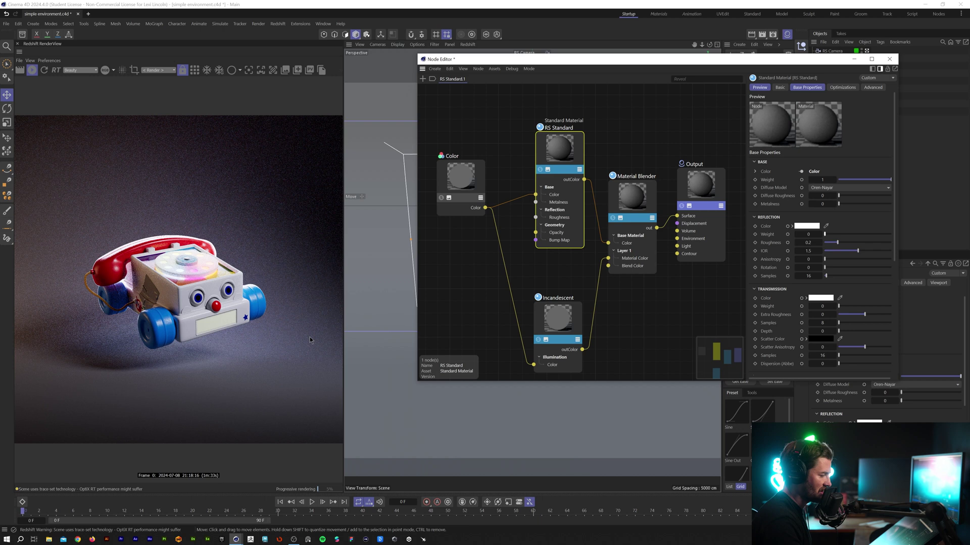
click(466, 182)
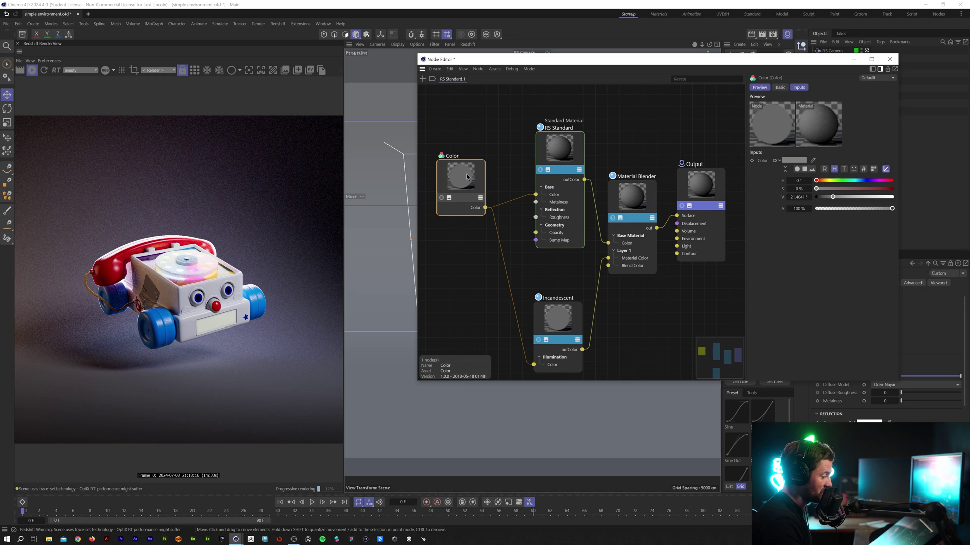
Step: Make the shared Color node golden orange: H 30°, S 87%, V 94%
drag(456, 180, 454, 218)
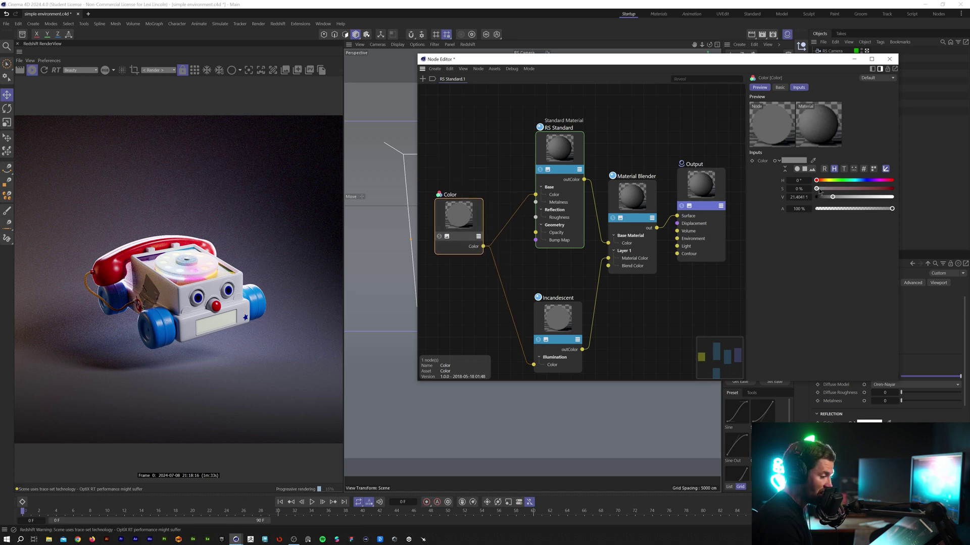
drag(819, 189, 882, 189)
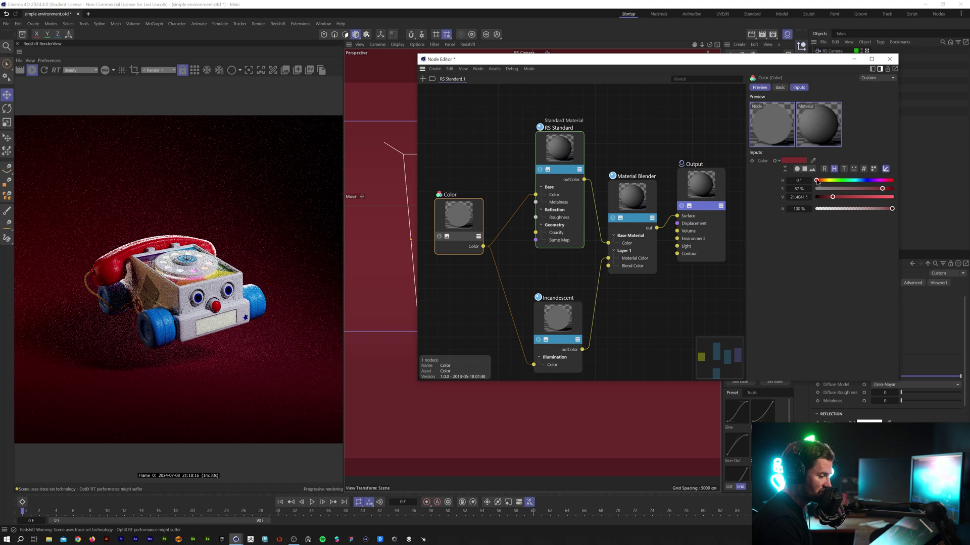
drag(817, 181, 886, 198)
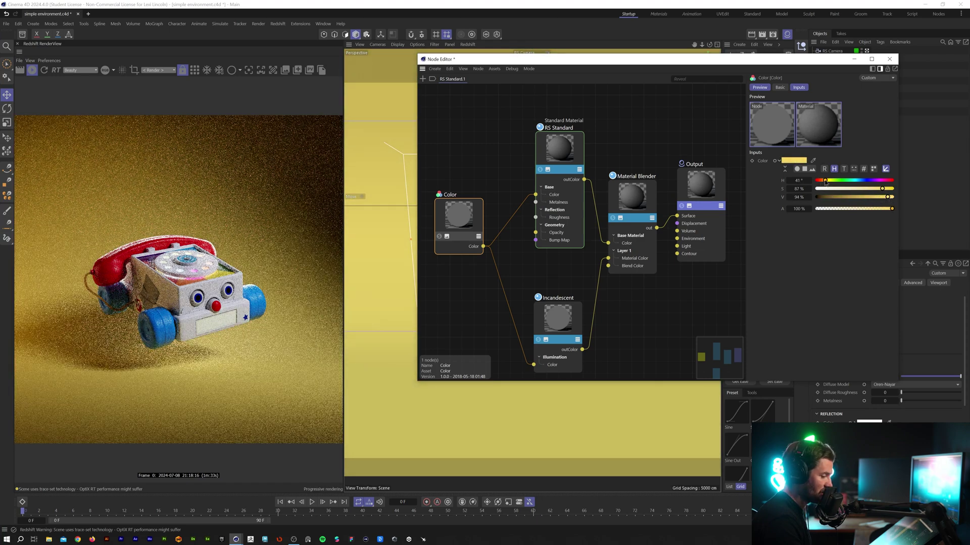
drag(825, 180, 823, 181)
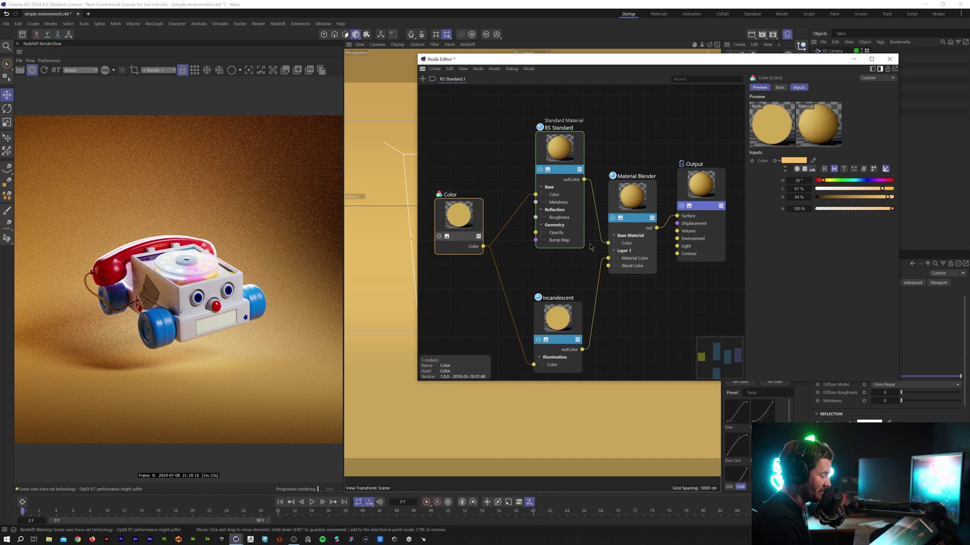
Step: Try Material Blender Layer 1 Blend Color at 0% and 100%, then settle on 38% grey
click(638, 192)
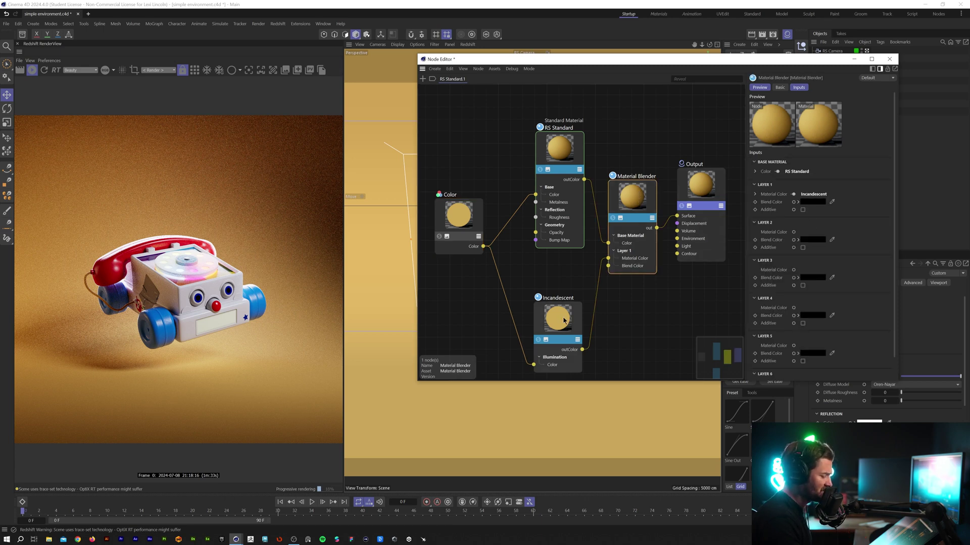
click(814, 202)
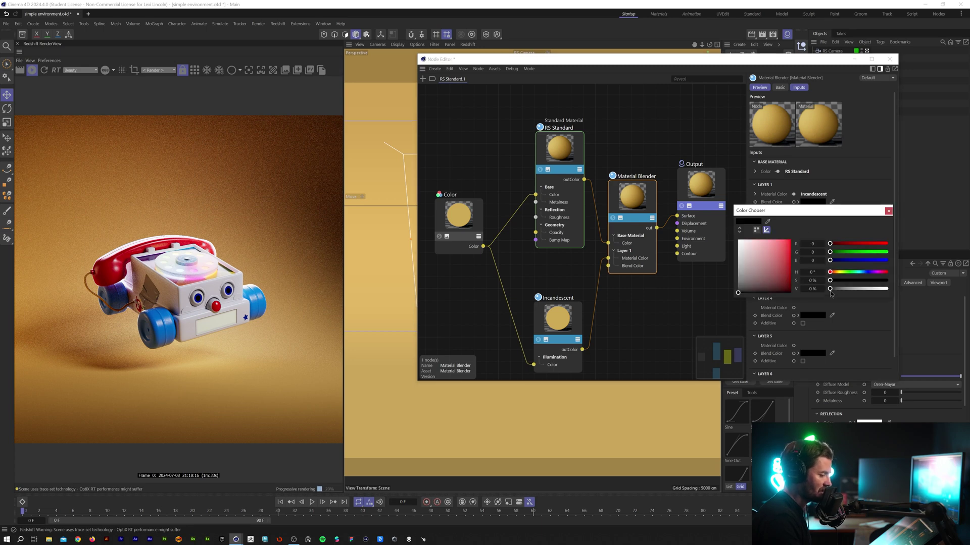
drag(830, 291, 859, 290)
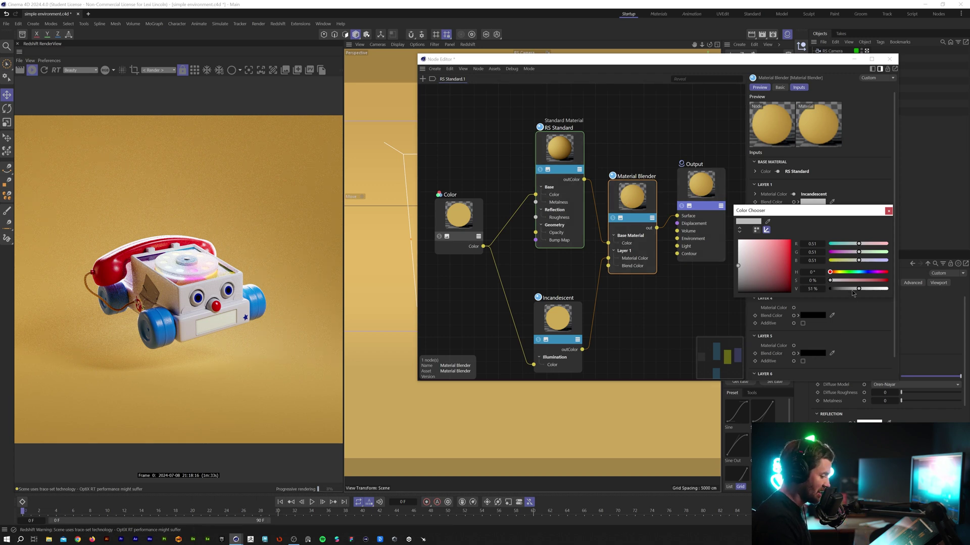
drag(851, 289, 824, 289)
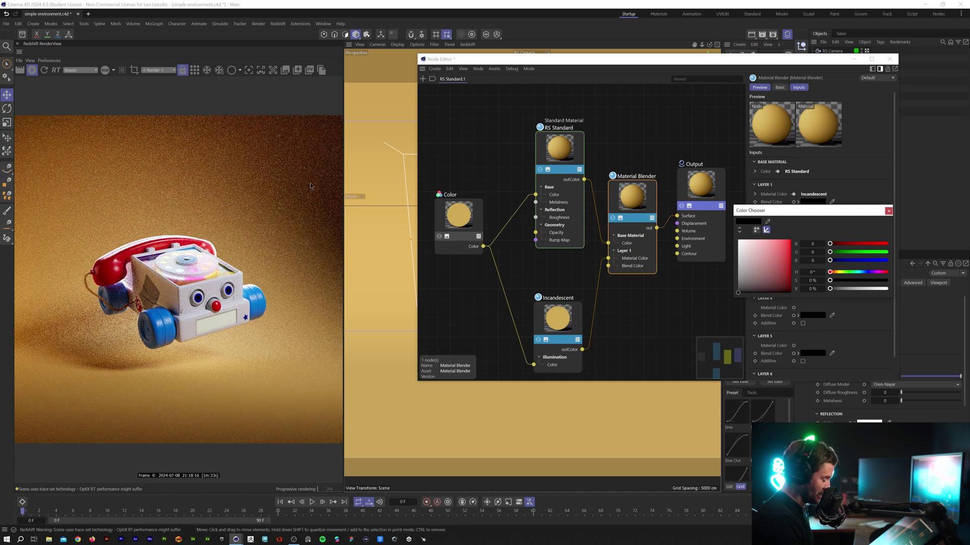
drag(830, 289, 929, 284)
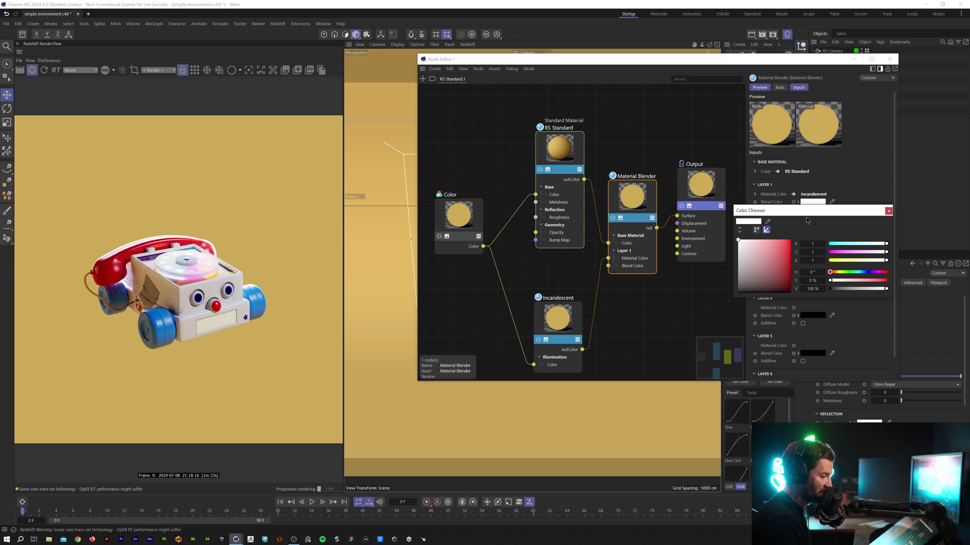
mouse_move(886, 289)
mouse_down()
mouse_move(844, 289)
mouse_move(887, 289)
mouse_up()
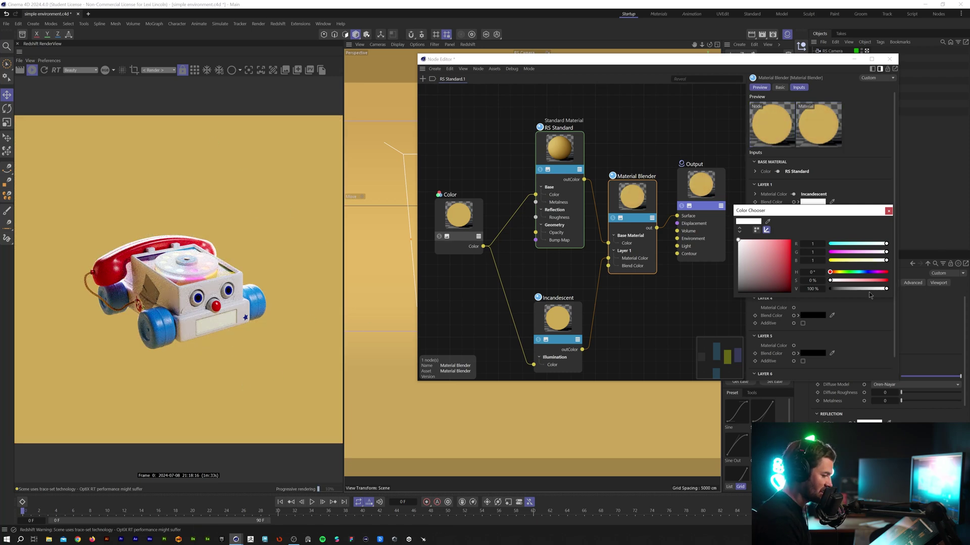
mouse_move(853, 289)
mouse_down()
mouse_move(863, 291)
mouse_move(852, 292)
mouse_up()
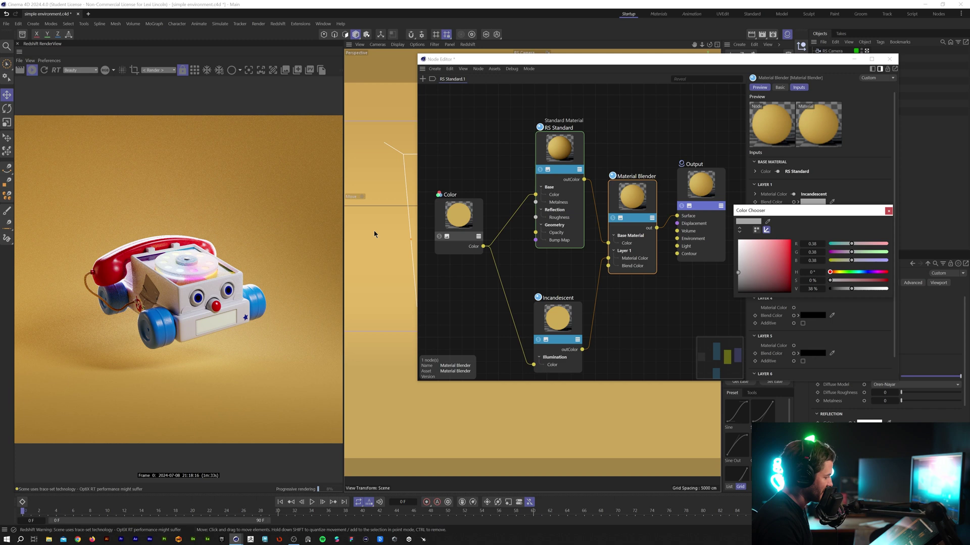
Step: Shift the shared color's hue to pale blue, raise Layer 1 Blend Color to 51%, close the Node Editor
click(457, 222)
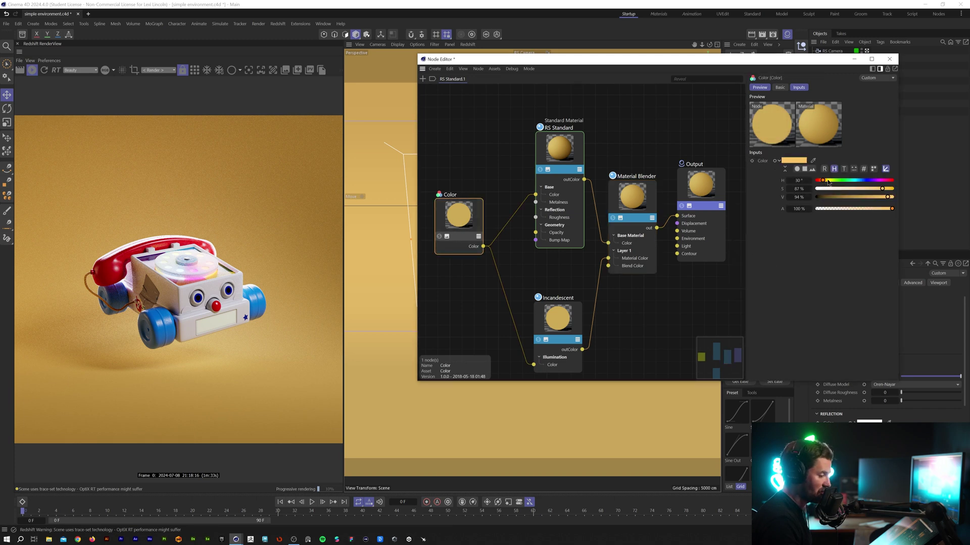
drag(828, 181, 863, 182)
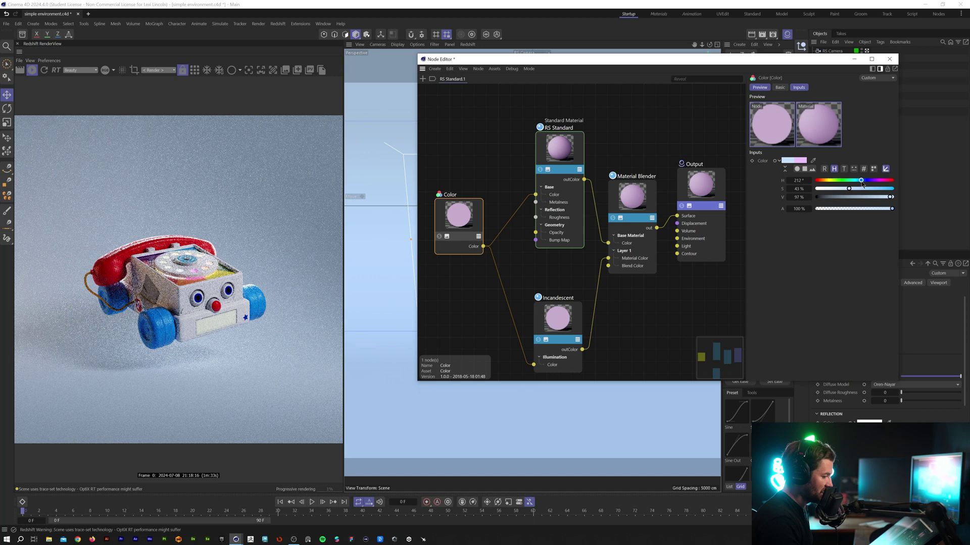
click(633, 197)
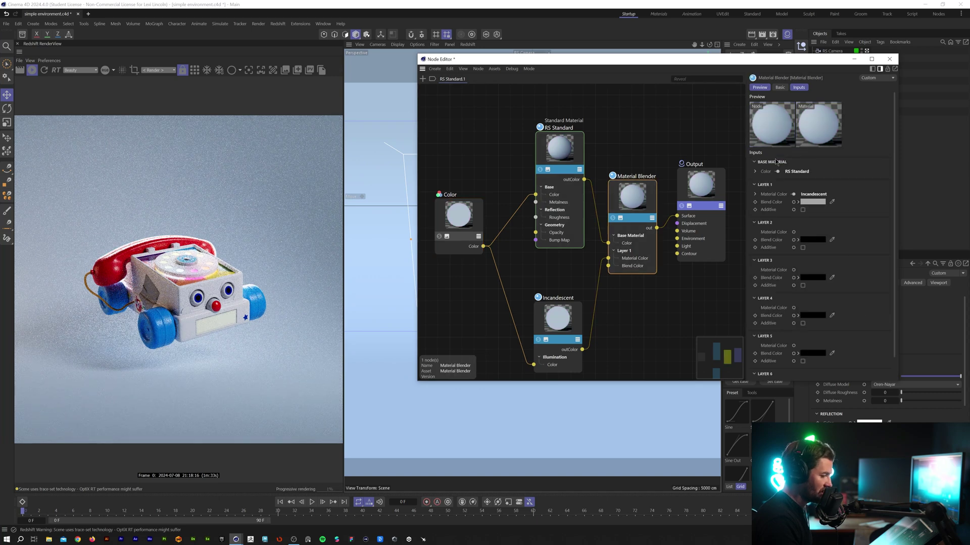
click(813, 201)
drag(852, 289, 859, 290)
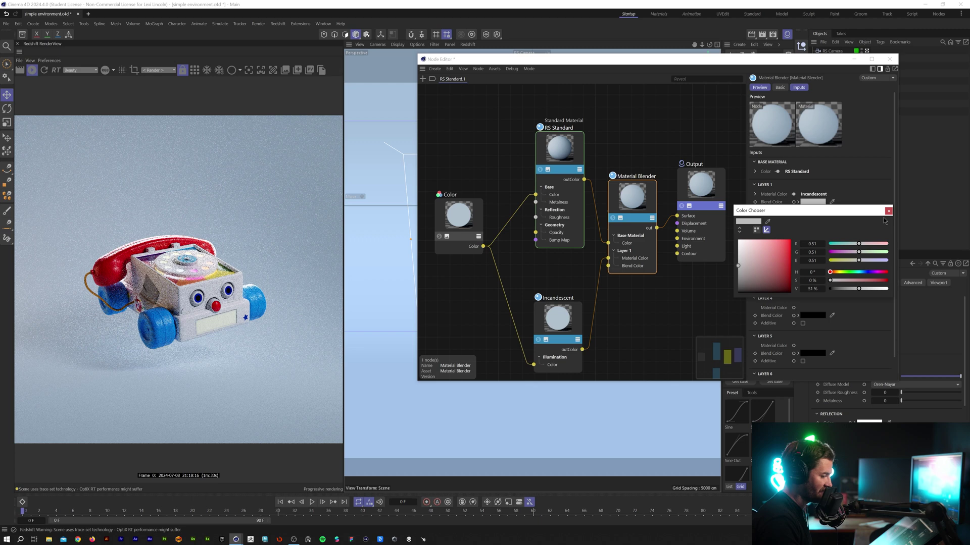
click(890, 59)
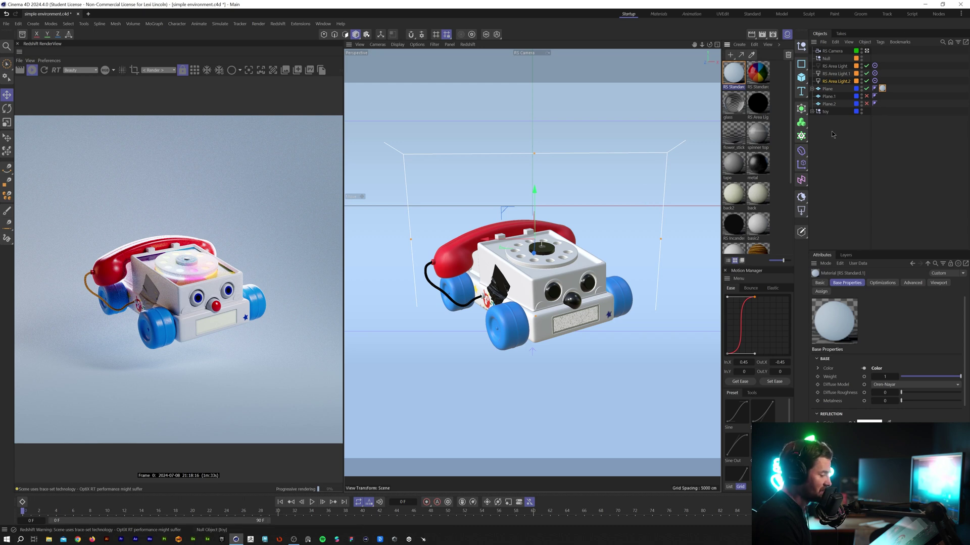
Step: Disable Plane, enable Plane.1 and Plane.2, and assign the RS Standard.1 material to them
click(866, 89)
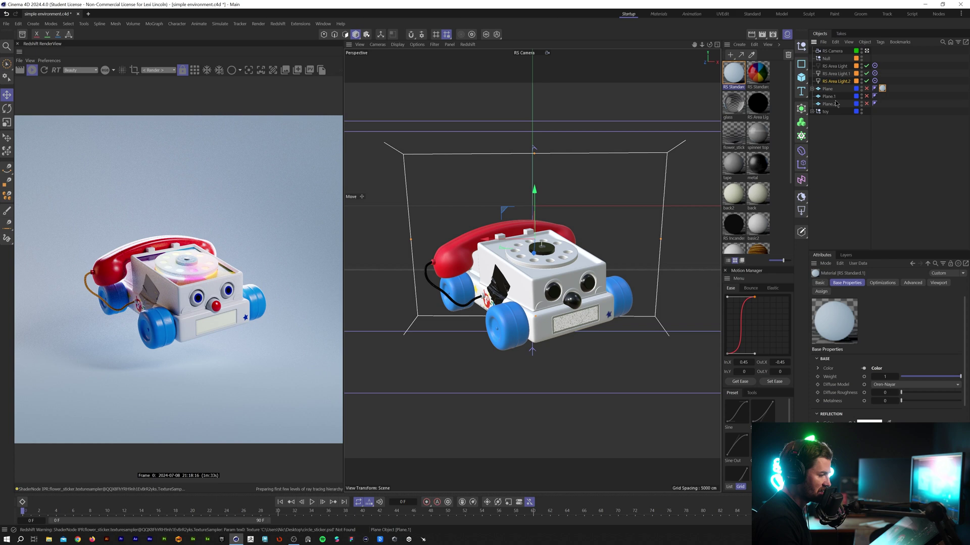
click(866, 96)
click(867, 103)
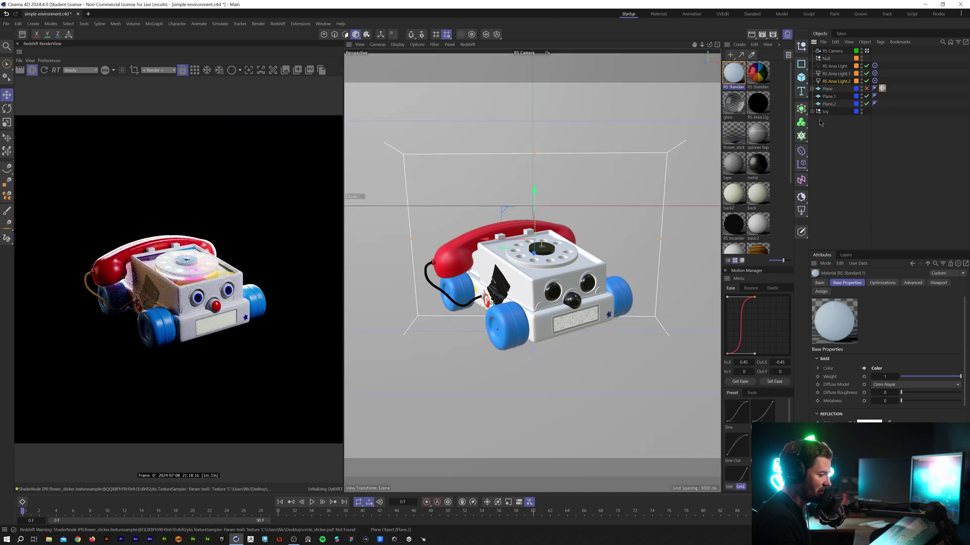
click(866, 50)
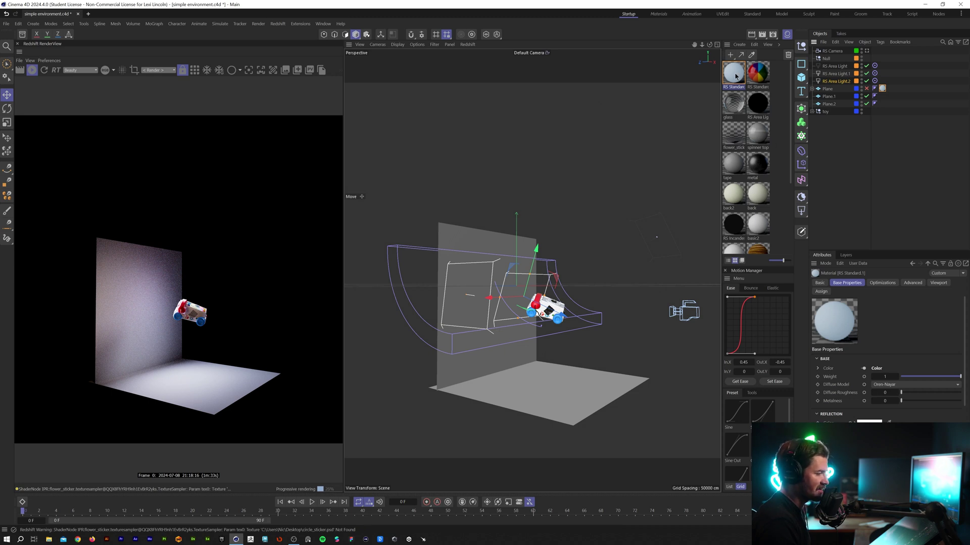
click(867, 50)
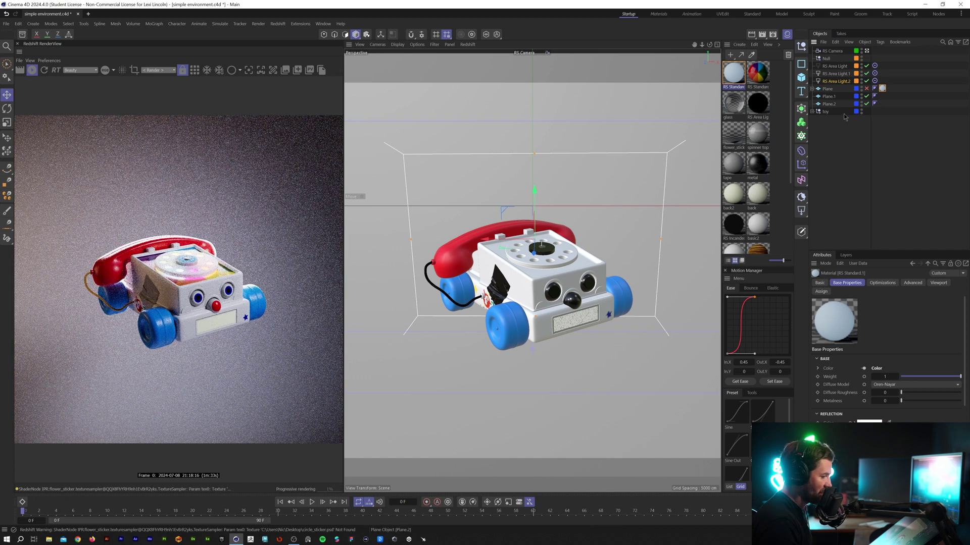
drag(733, 72, 836, 105)
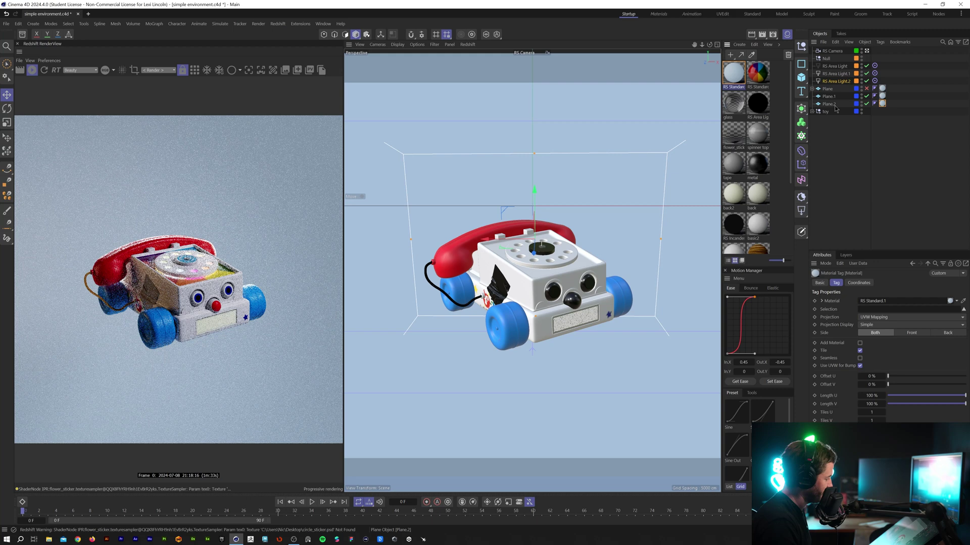
click(738, 77)
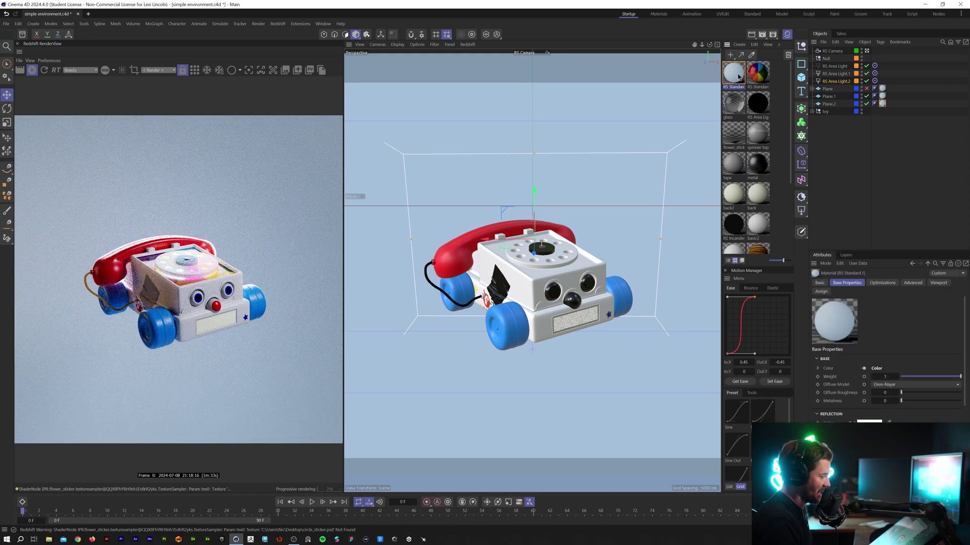
Step: Raise Layer 1 Blend Color to 61% and turn the shared color's hue to 100° light green
double_click(738, 77)
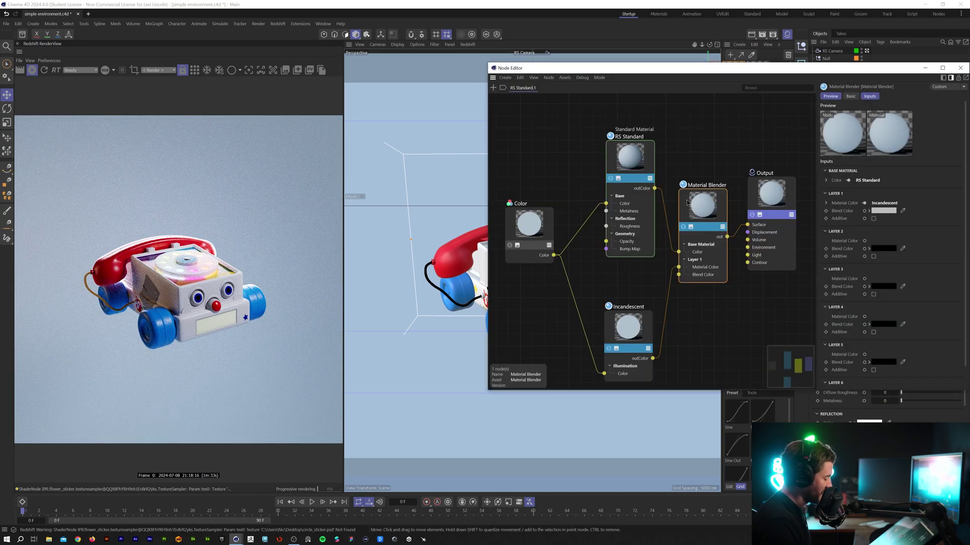
click(882, 212)
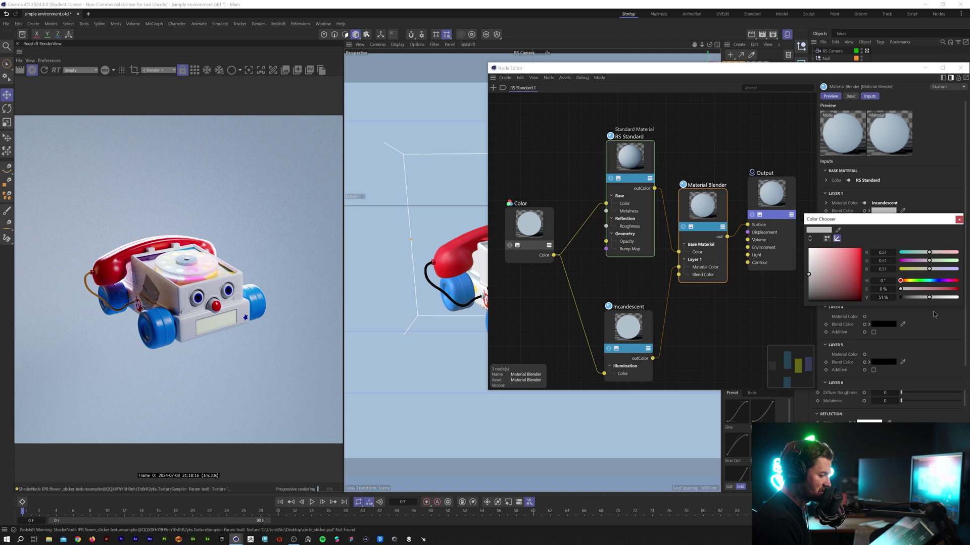
drag(930, 300, 903, 301)
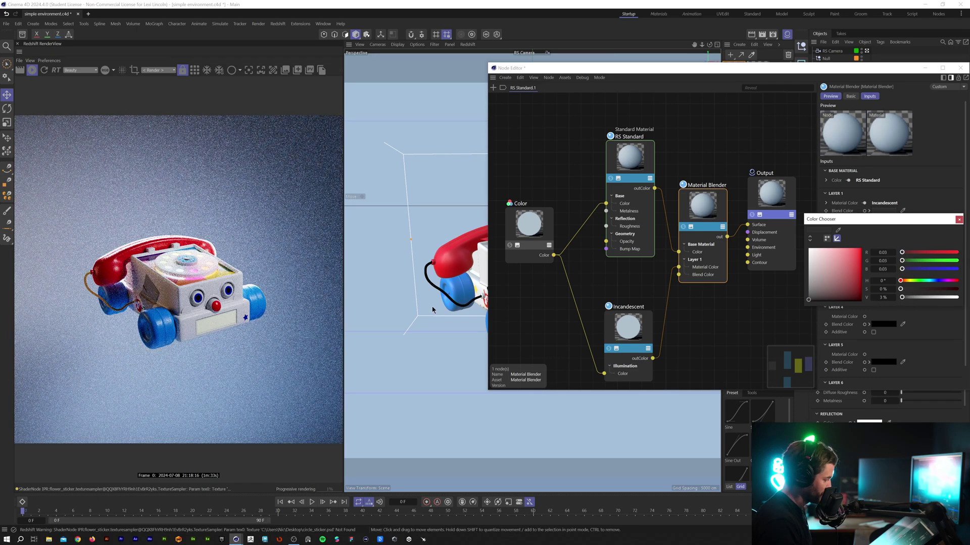
drag(901, 298, 935, 299)
click(529, 230)
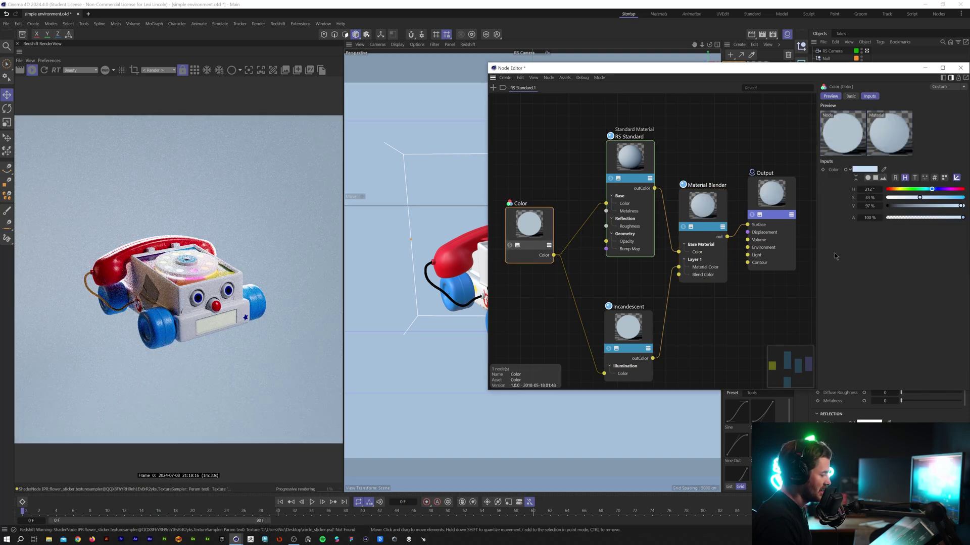
click(916, 191)
drag(915, 191, 908, 190)
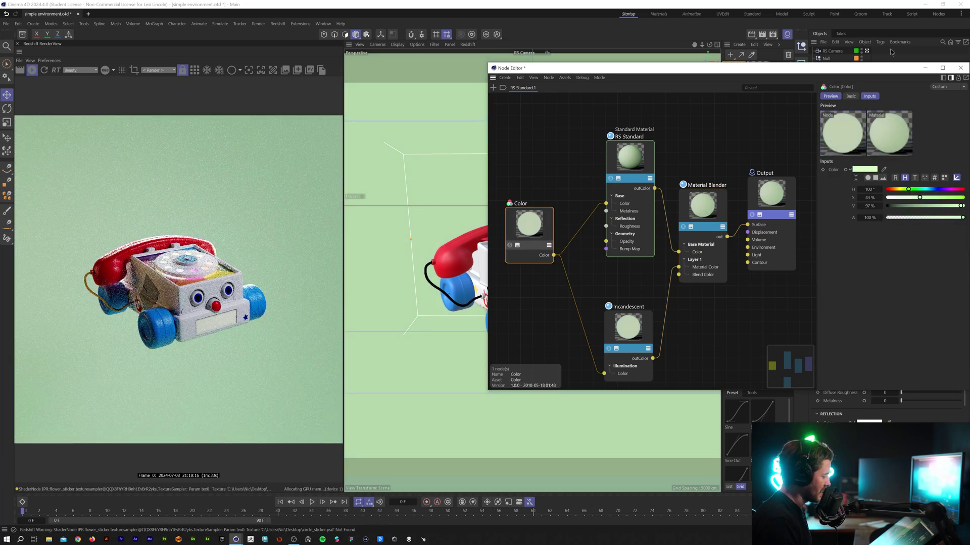
click(961, 68)
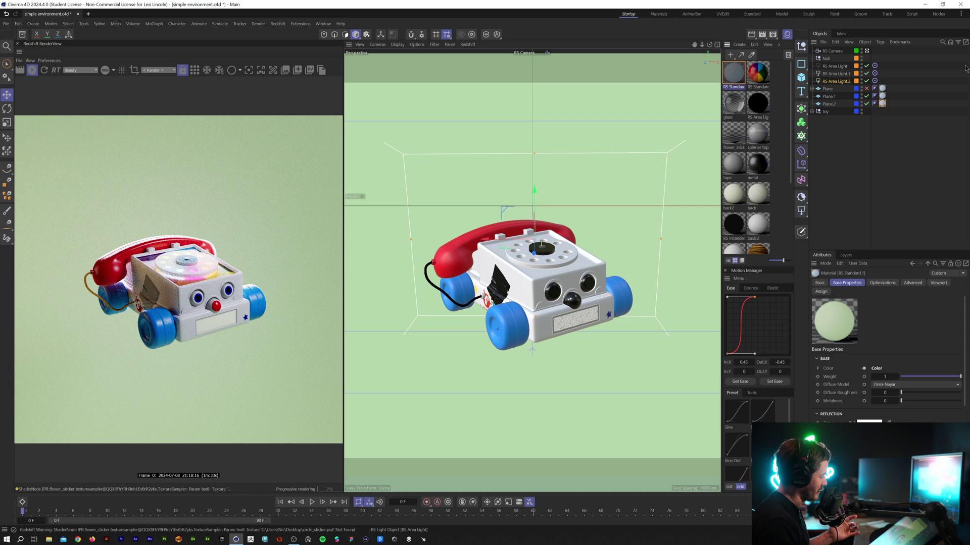